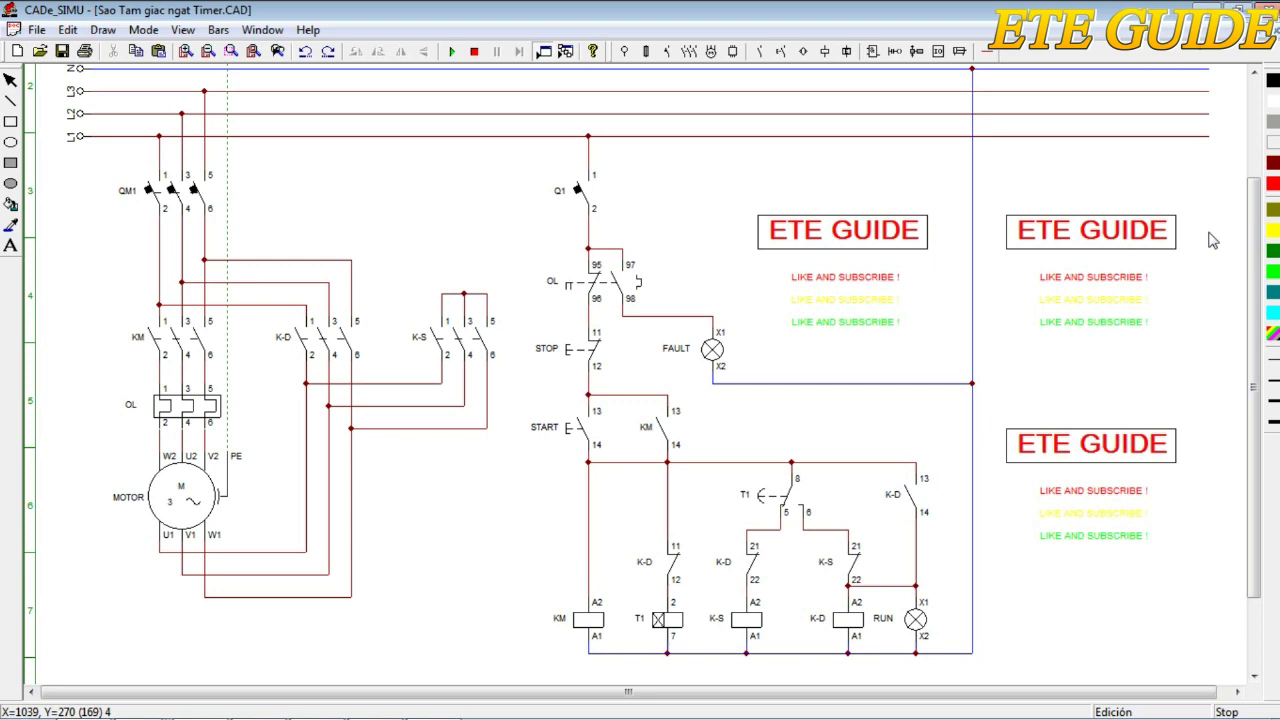
- Check the program version in the first CADe_SIMU window's About box and close it
{"action": "left_click", "coordinate": [307, 29]}
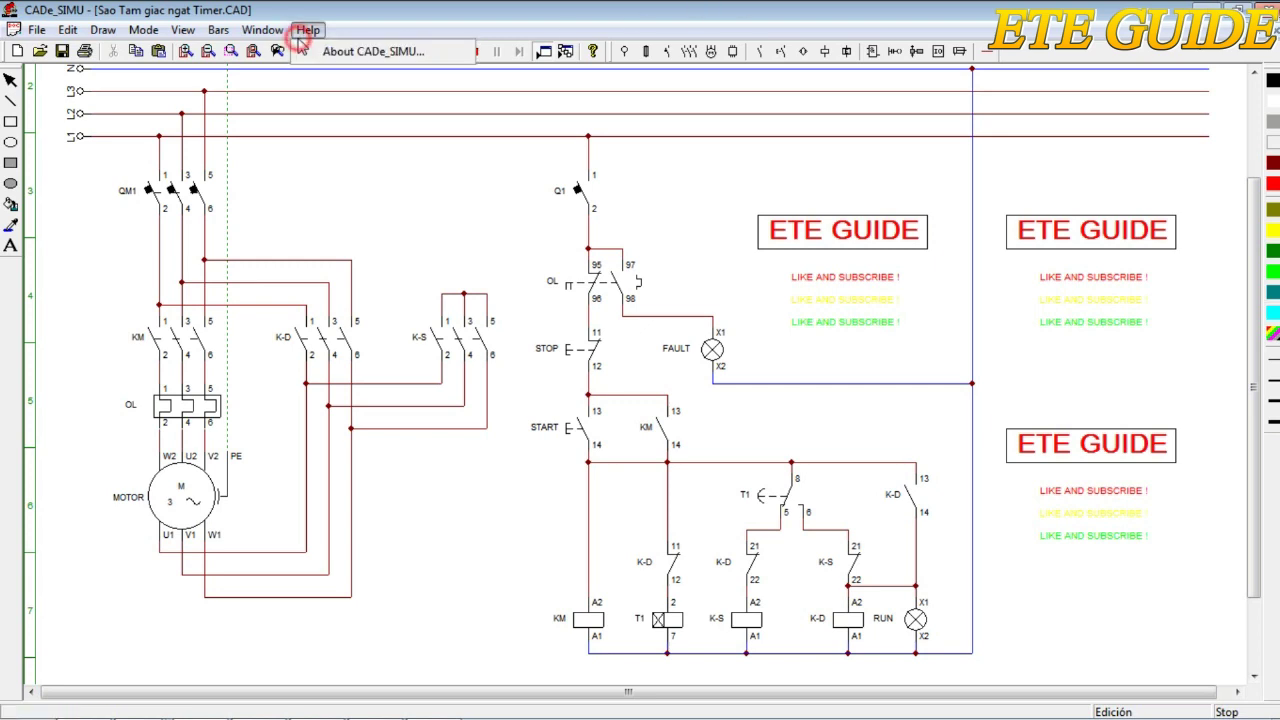
{"action": "left_click", "coordinate": [366, 52]}
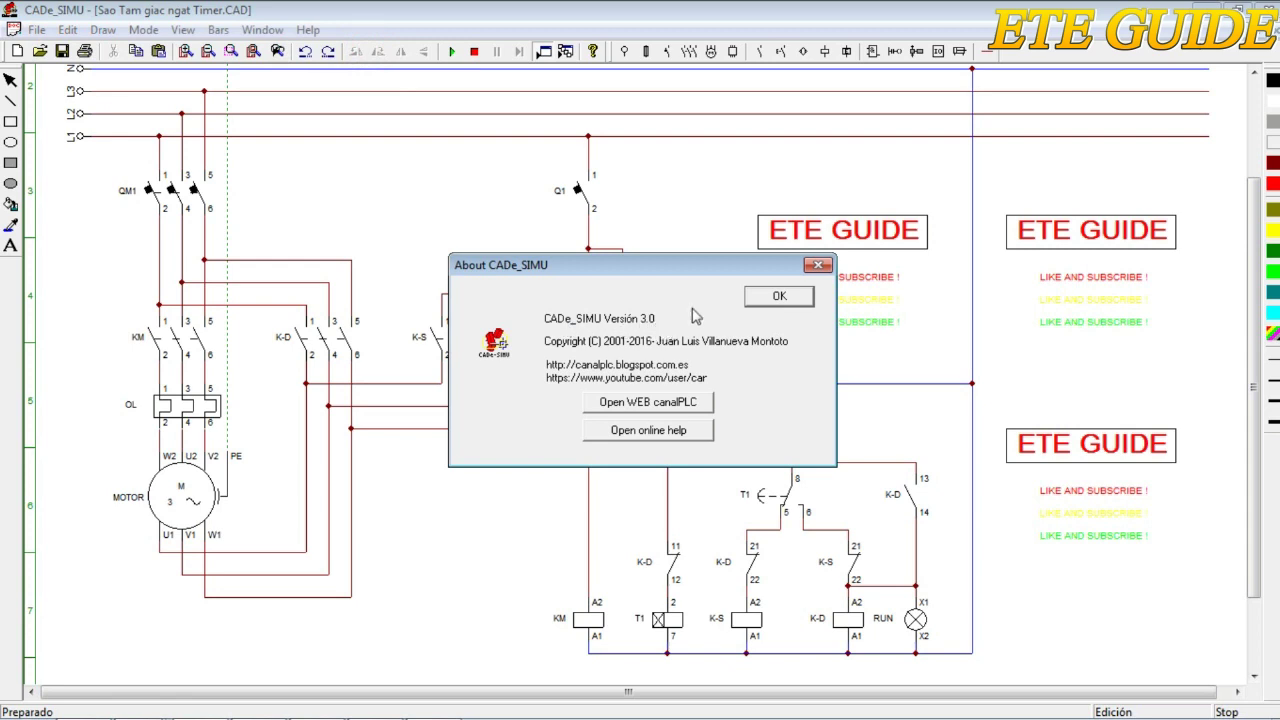
{"action": "left_click", "coordinate": [778, 300]}
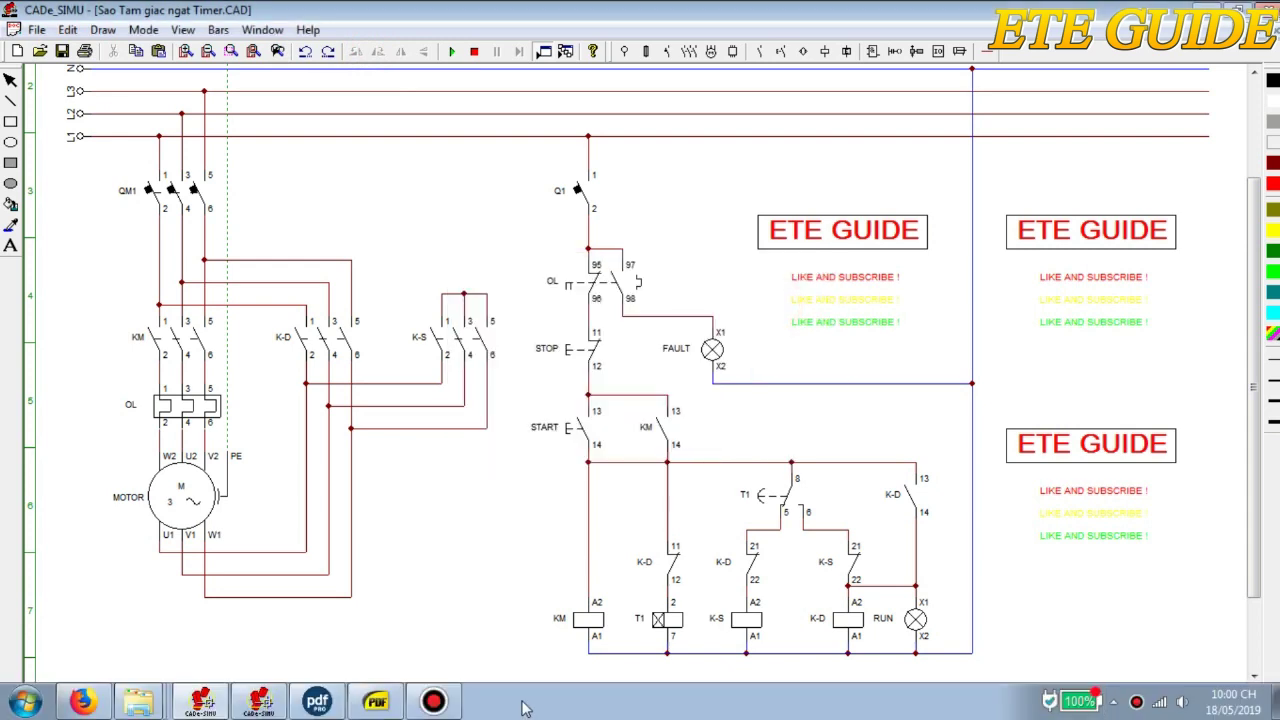
- Switch to the KĐ Sao - Tam giác.CAD window and confirm Version 1.0 in its About box twice
{"action": "left_click", "coordinate": [262, 703]}
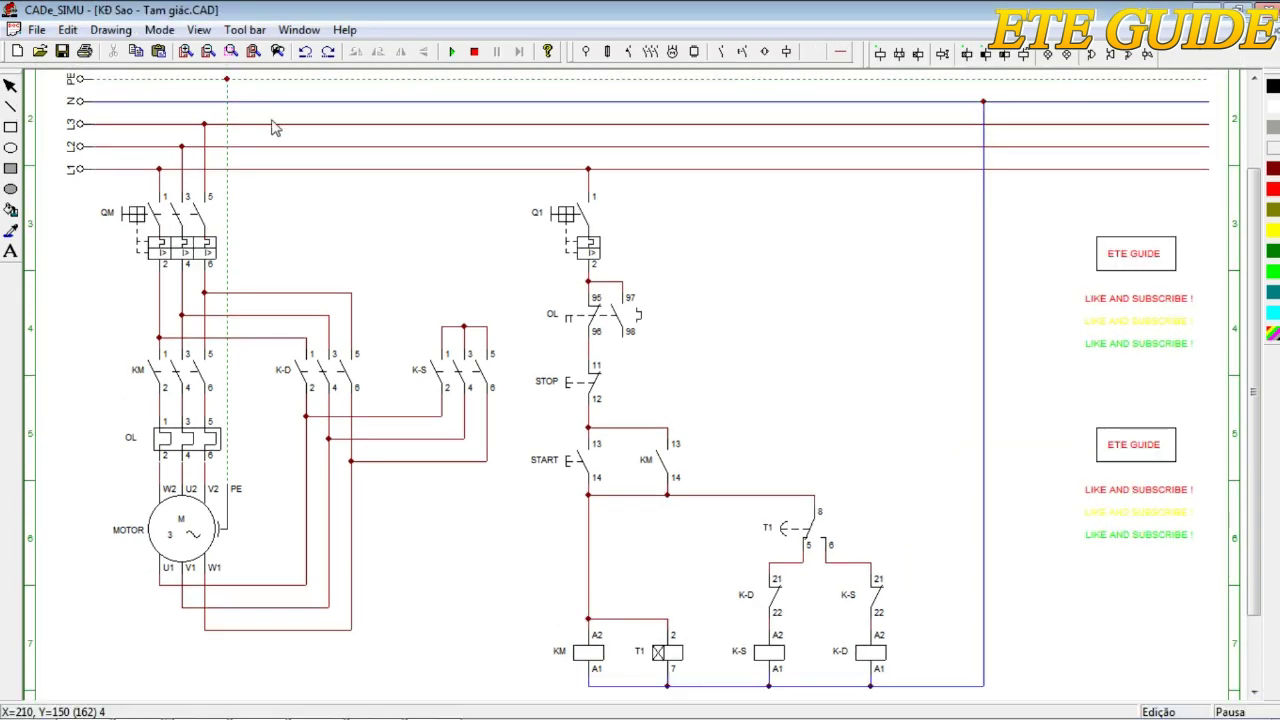
{"action": "left_click", "coordinate": [344, 29]}
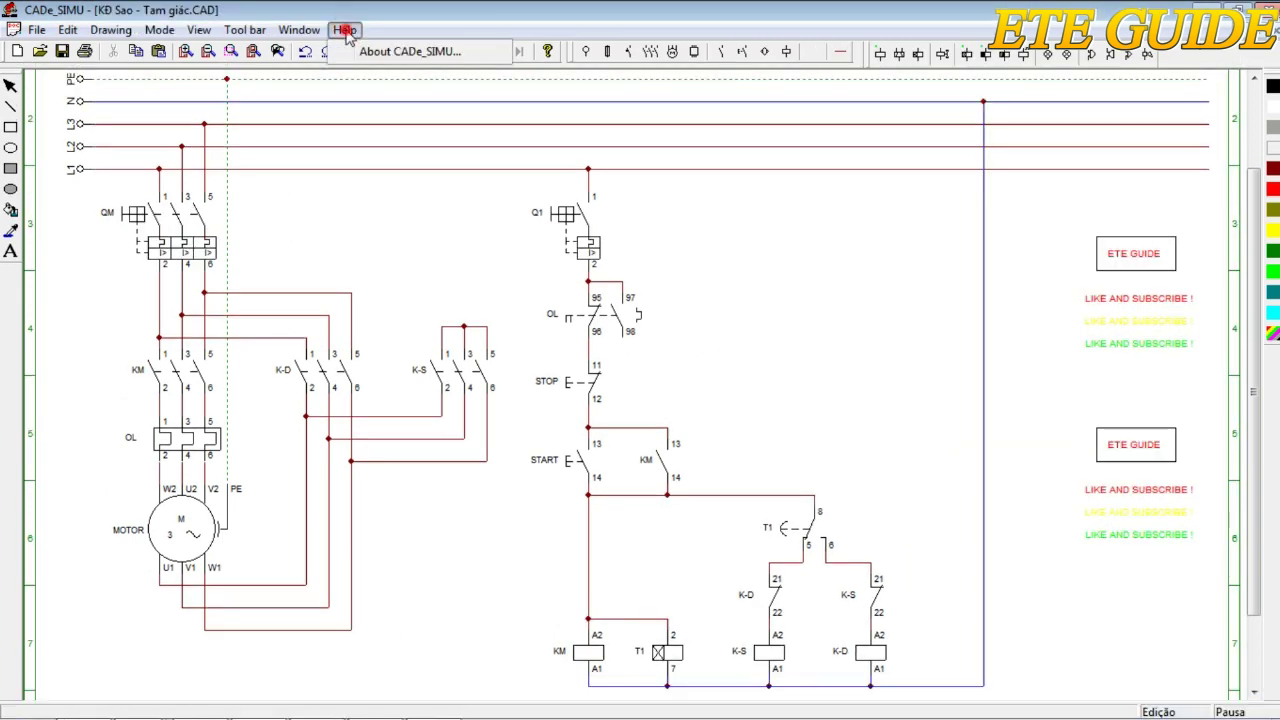
{"action": "left_click", "coordinate": [398, 52]}
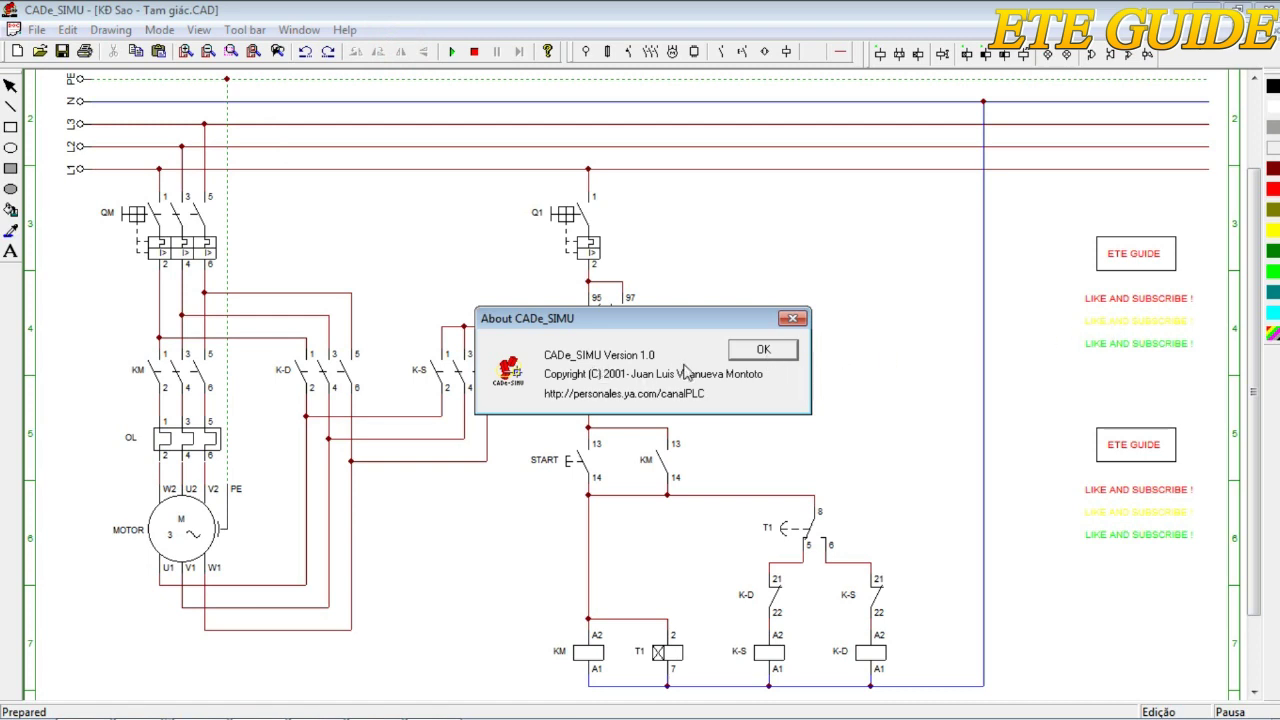
{"action": "left_click", "coordinate": [765, 352]}
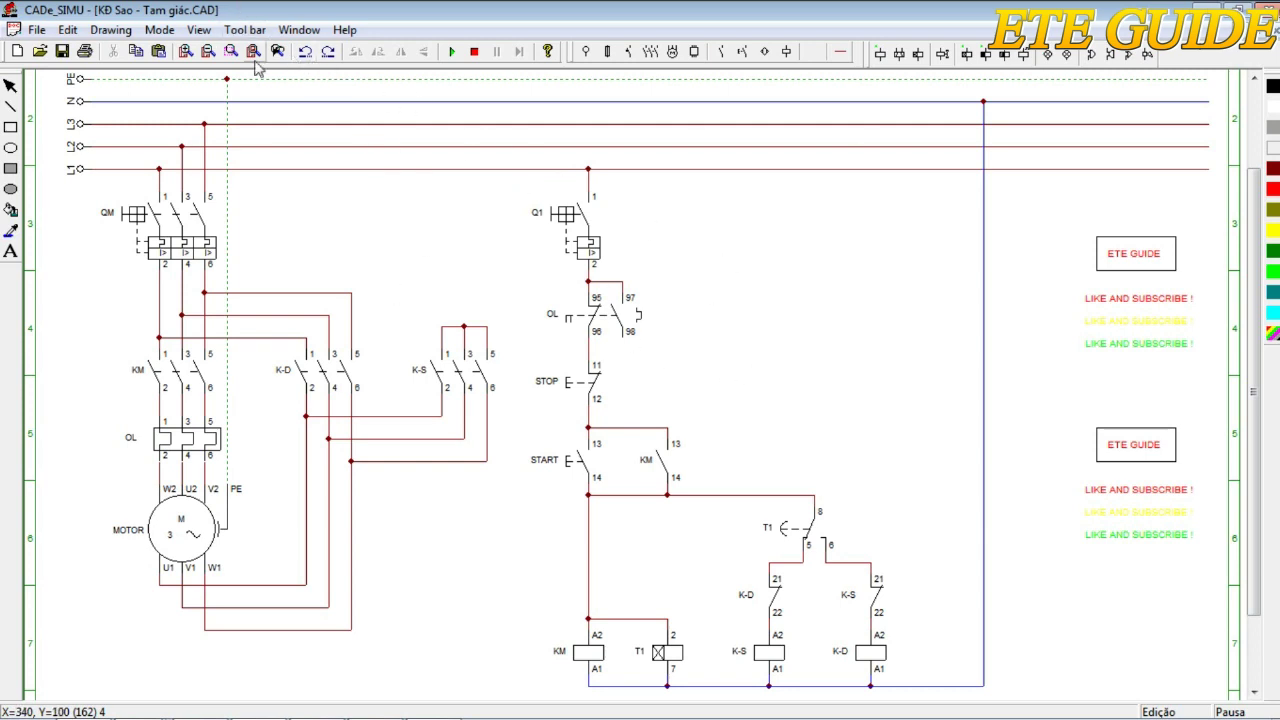
{"action": "left_click", "coordinate": [345, 30]}
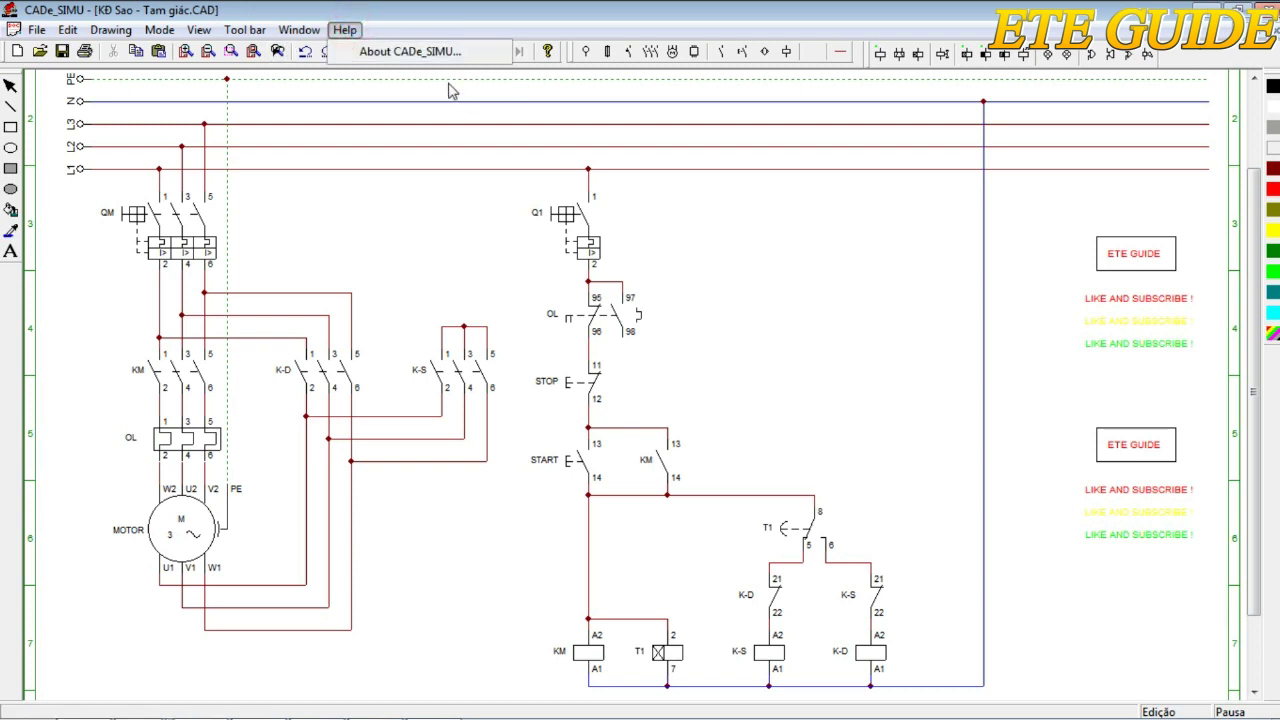
{"action": "left_click", "coordinate": [412, 51]}
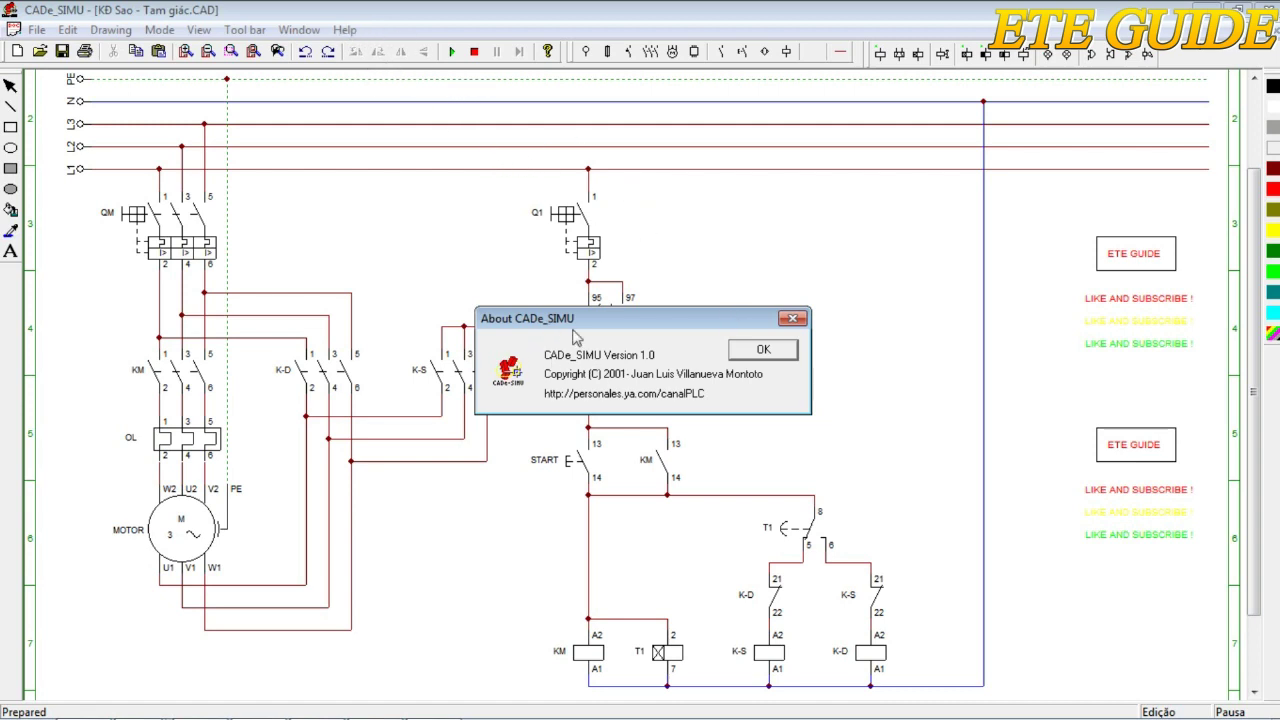
{"action": "left_click", "coordinate": [780, 352]}
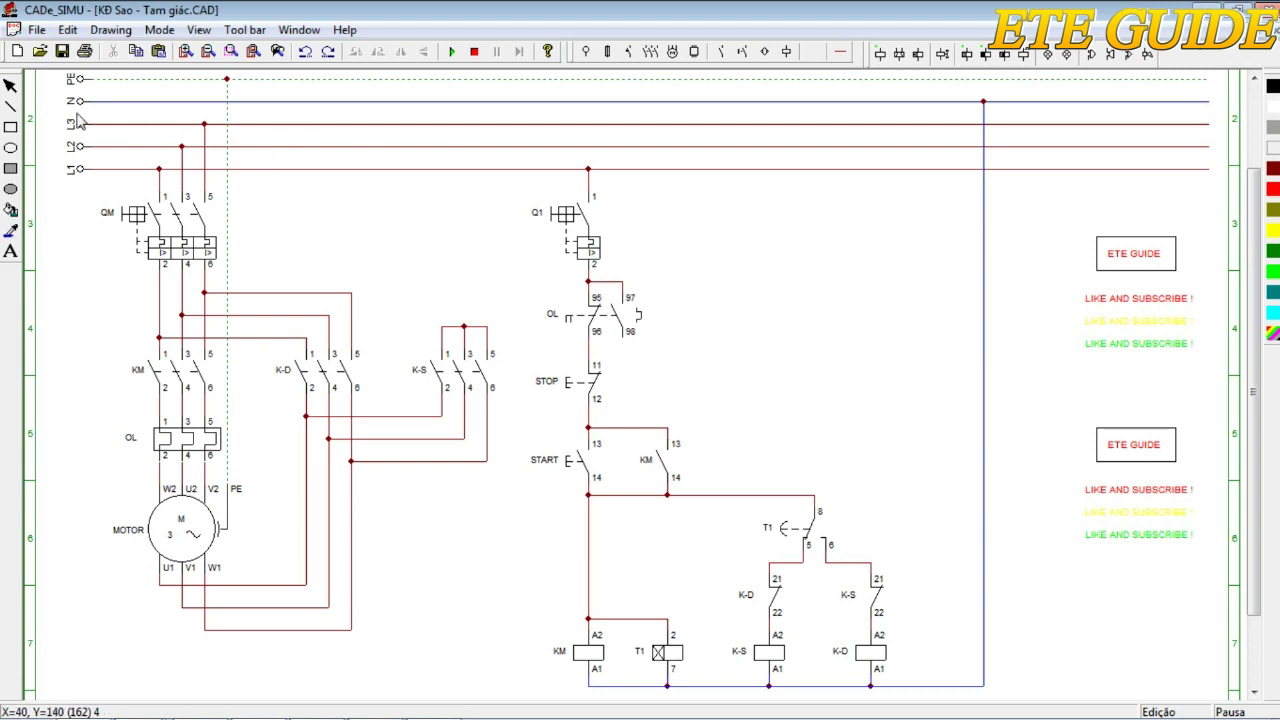
- Open File > Configuration, showing Custom 199 × 289 format and scale 2.06
{"action": "left_click", "coordinate": [37, 30]}
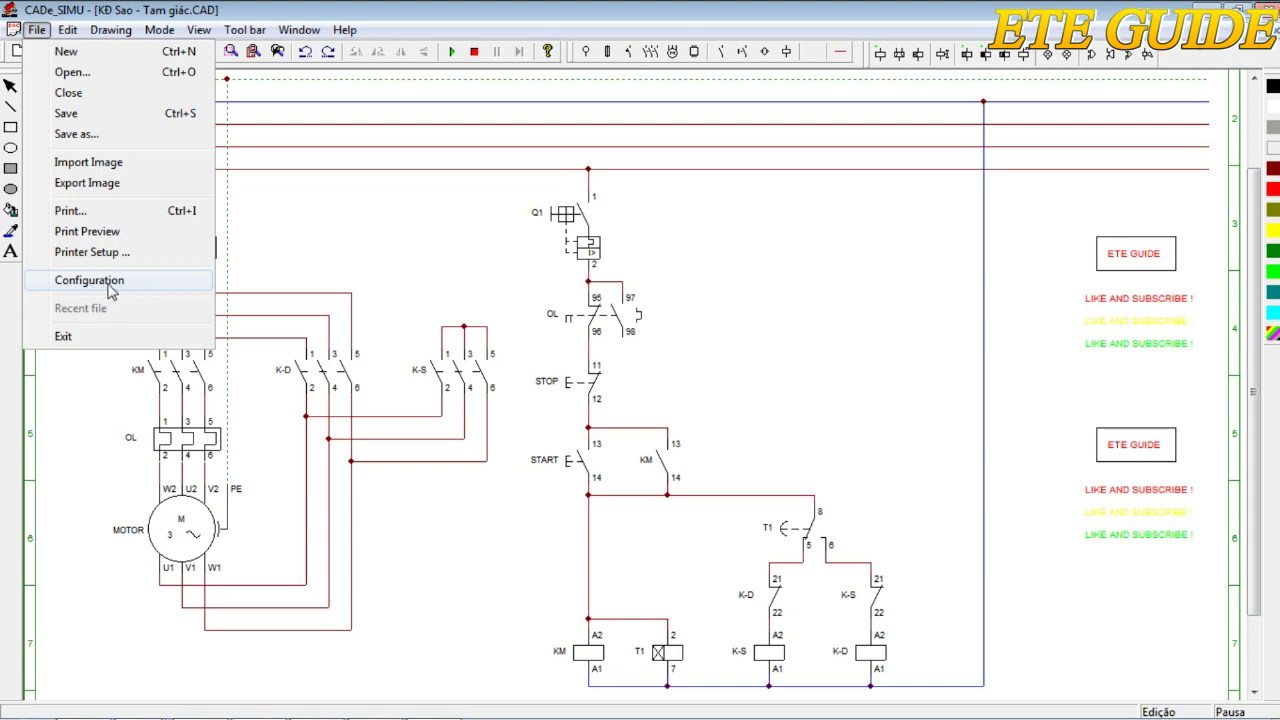
{"action": "left_click", "coordinate": [113, 278]}
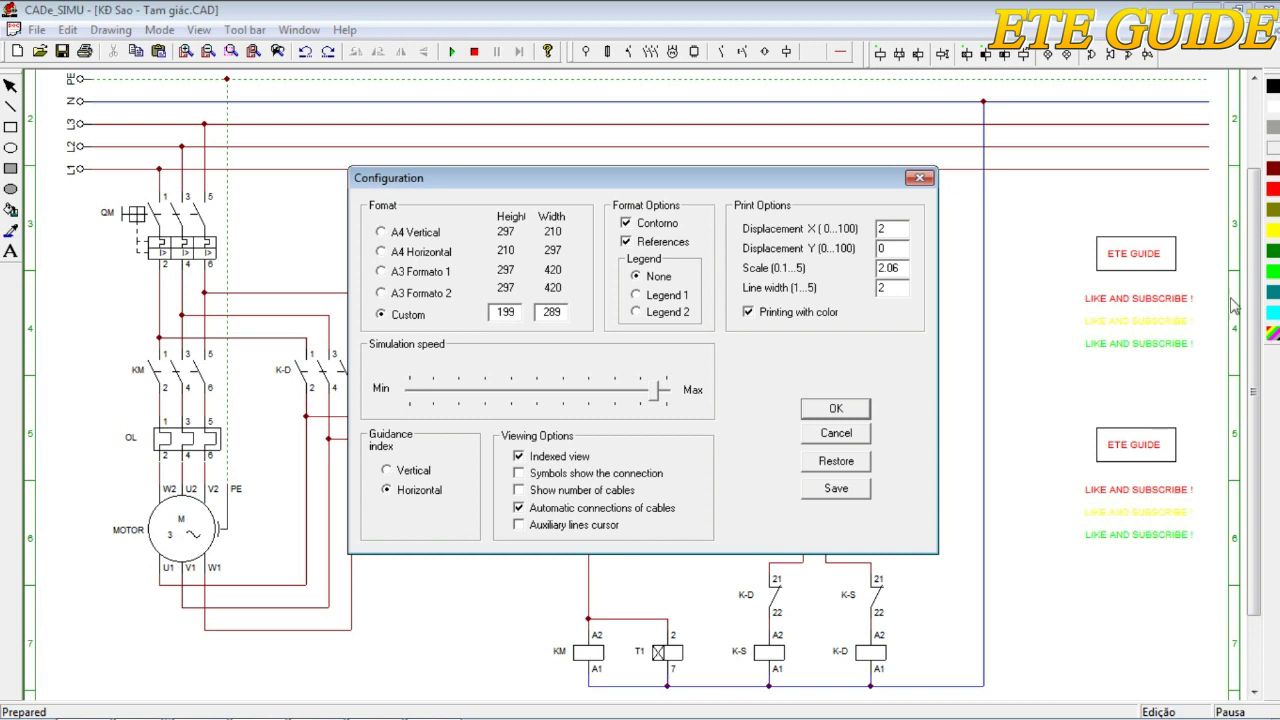
{"action": "left_click", "coordinate": [1240, 248]}
{"action": "left_click", "coordinate": [36, 290]}
{"action": "double_click", "coordinate": [890, 250]}
- Keep displacement X 2 and Y 0 with horizontal guidance index, and accept the configuration
{"action": "double_click", "coordinate": [897, 229]}
{"action": "left_click", "coordinate": [990, 240]}
{"action": "left_click", "coordinate": [401, 492]}
{"action": "left_click", "coordinate": [848, 408]}
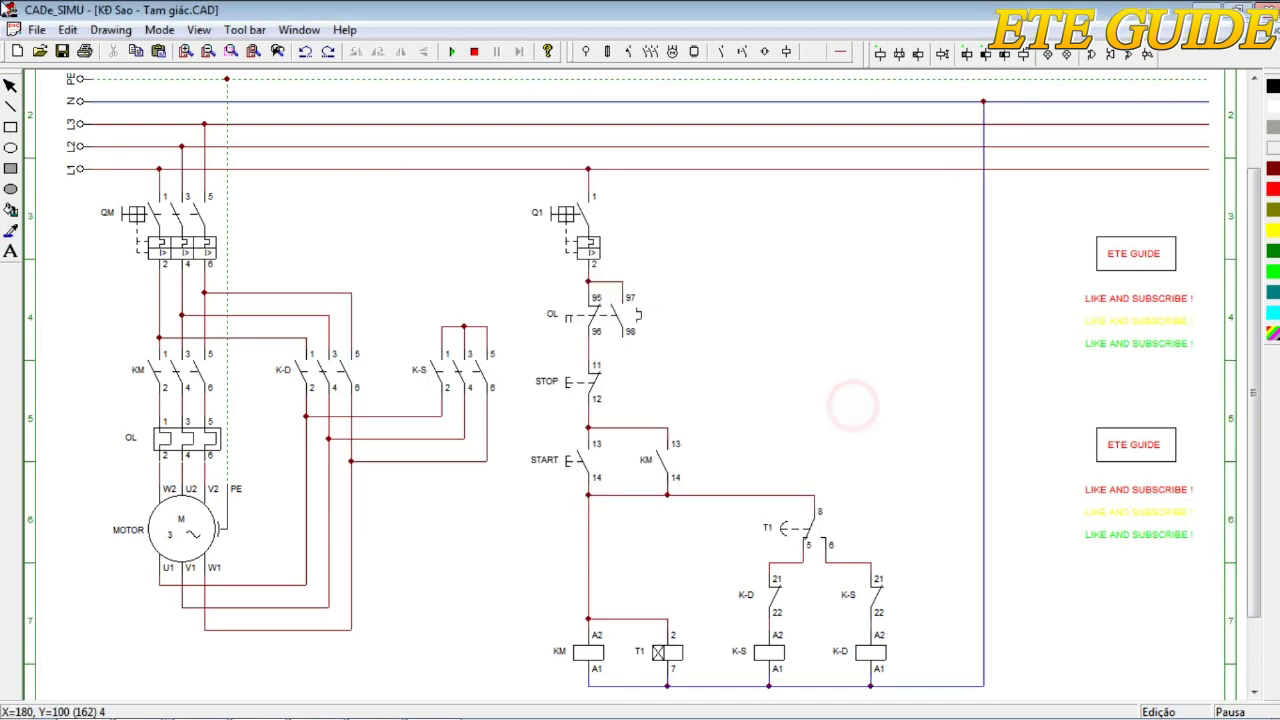
{"action": "left_click", "coordinate": [36, 30]}
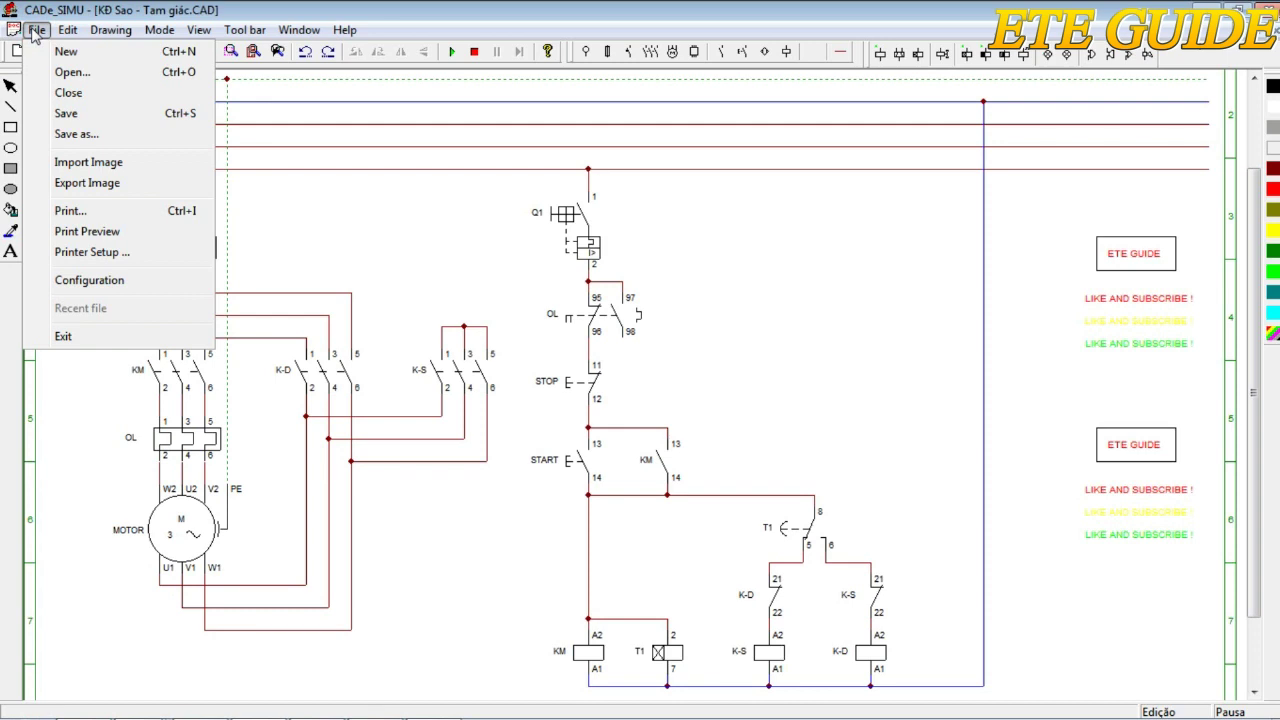
{"action": "left_click", "coordinate": [106, 235]}
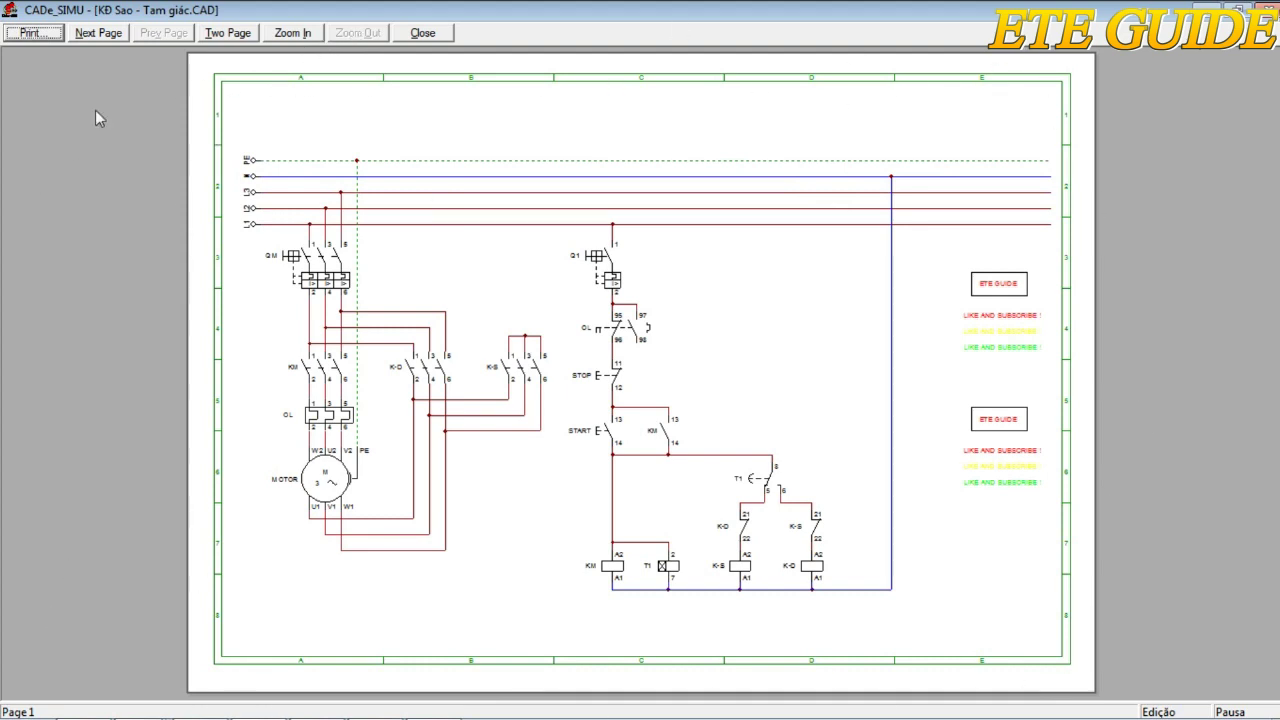
{"action": "left_click", "coordinate": [446, 35]}
{"action": "left_click", "coordinate": [30, 32]}
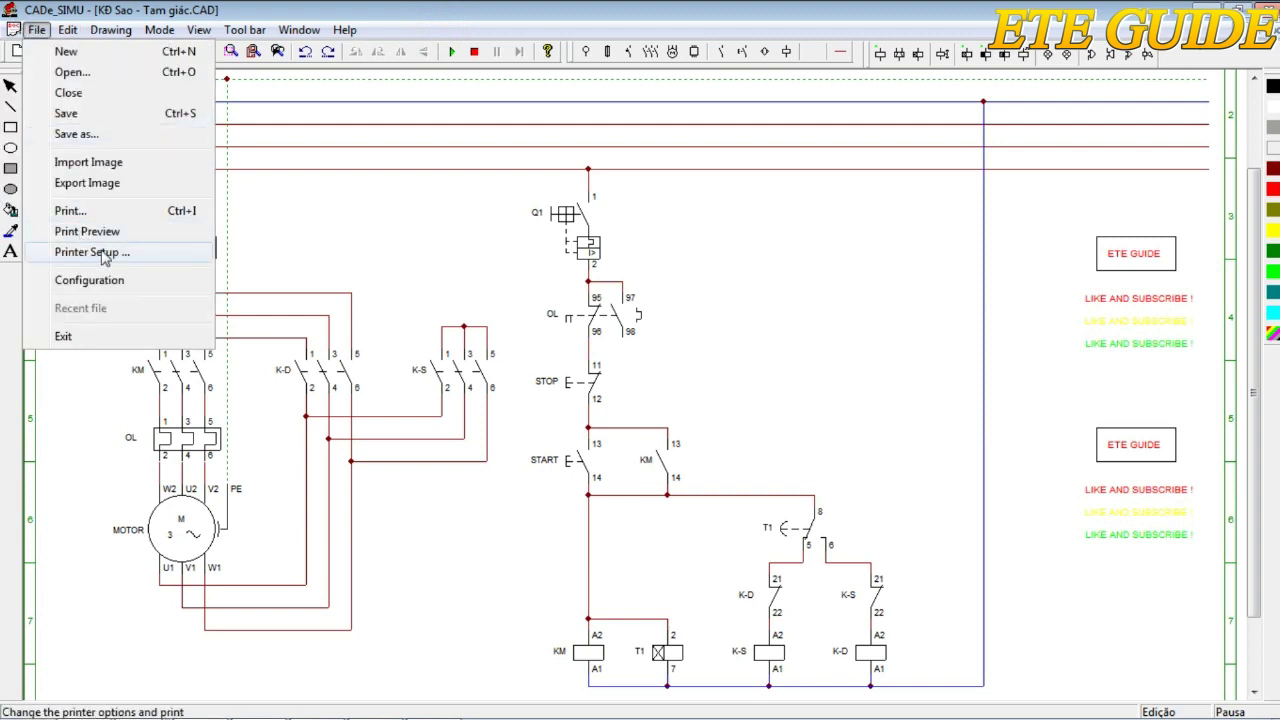
- Set the printer to pdfFactory Pro with A4 paper in landscape orientation
{"action": "left_click", "coordinate": [105, 258]}
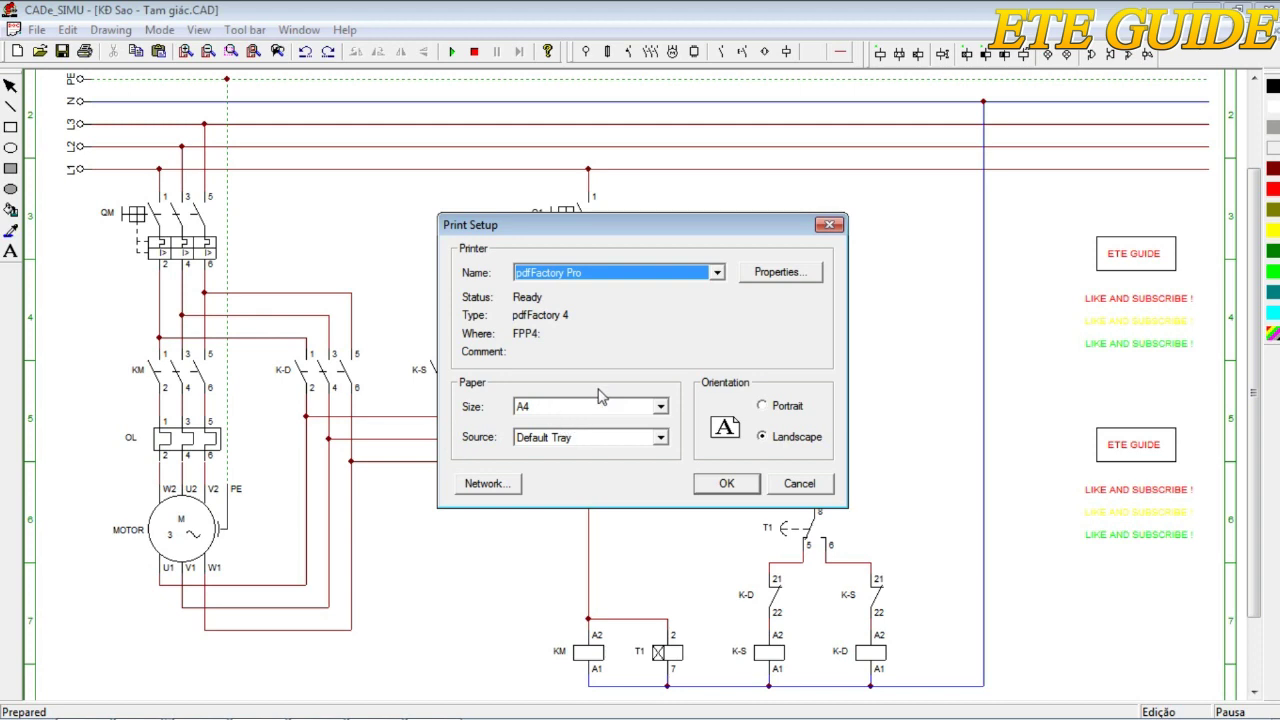
{"action": "left_click", "coordinate": [568, 405]}
{"action": "left_click", "coordinate": [568, 405]}
{"action": "left_click", "coordinate": [568, 405]}
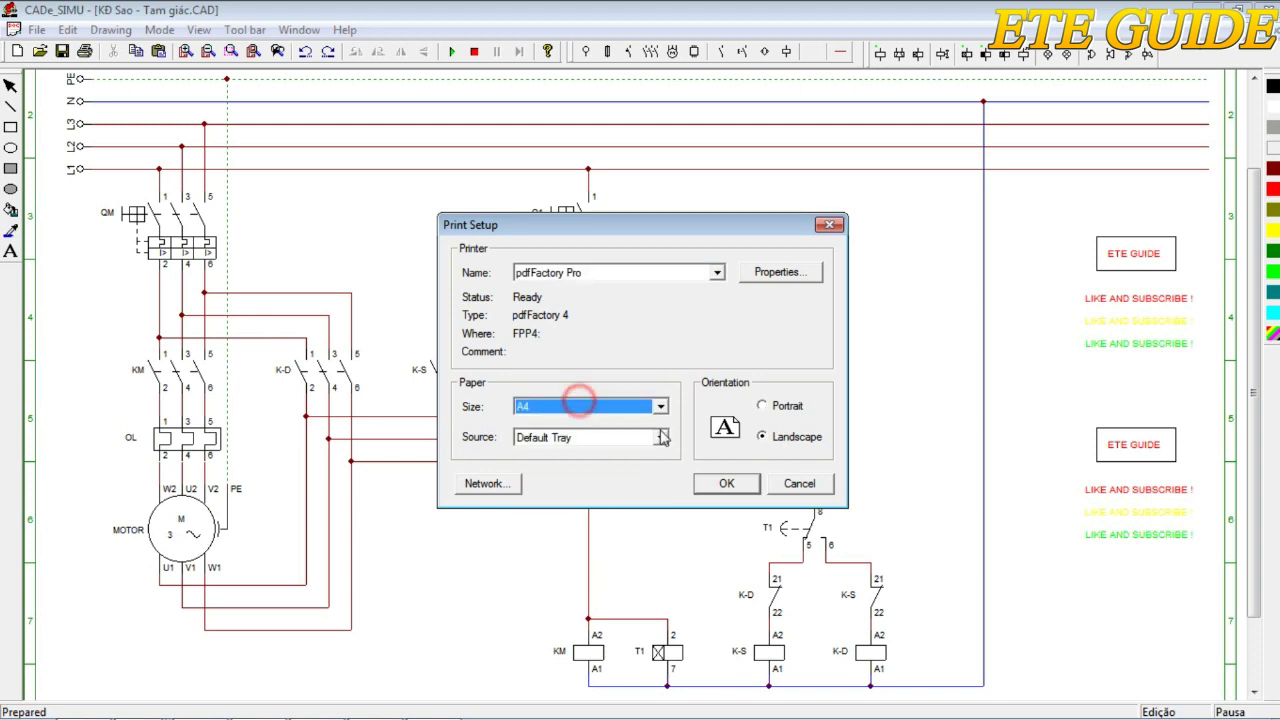
{"action": "left_click", "coordinate": [766, 406]}
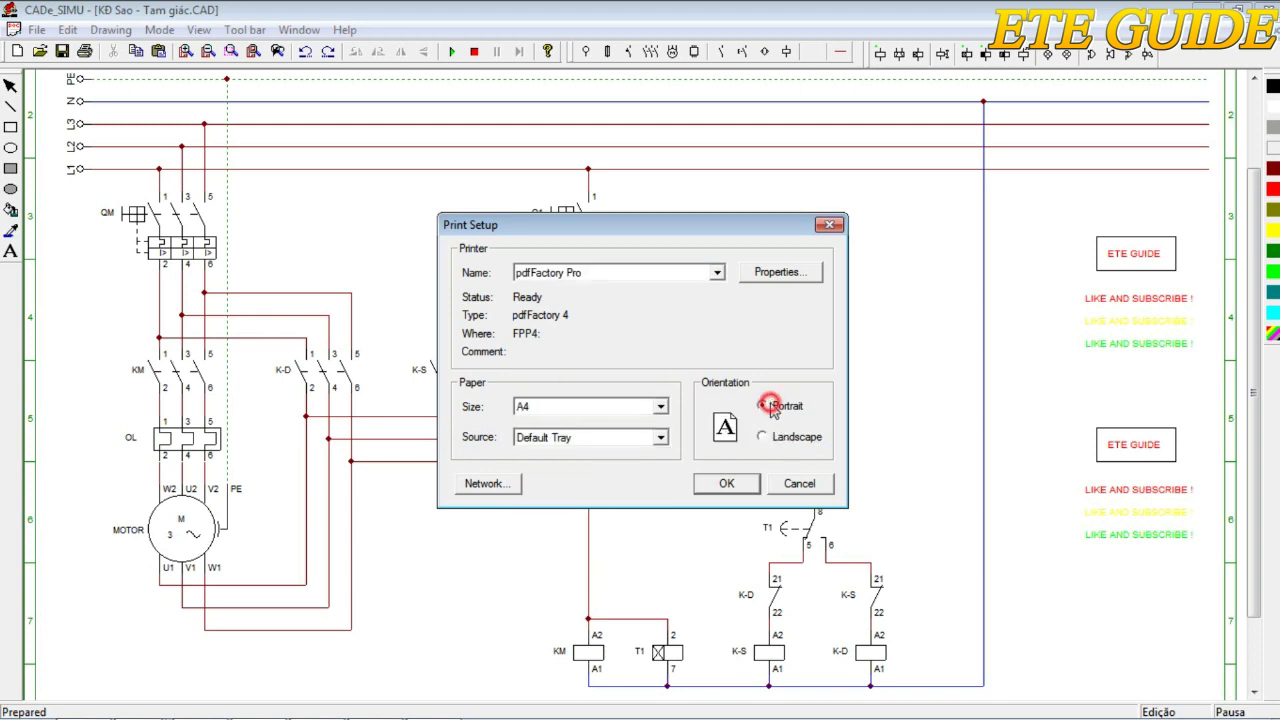
{"action": "left_click", "coordinate": [763, 437]}
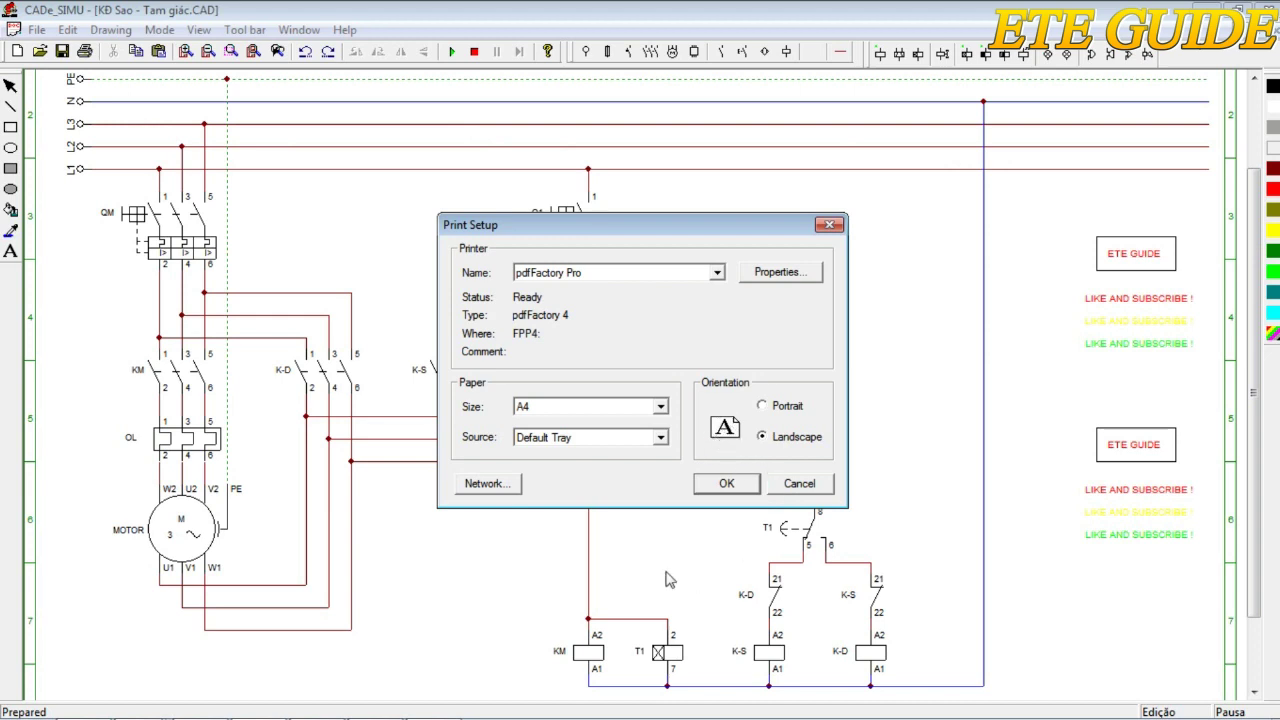
{"action": "left_click", "coordinate": [766, 406]}
{"action": "left_click", "coordinate": [763, 437]}
{"action": "left_click", "coordinate": [766, 406]}
{"action": "left_click", "coordinate": [779, 437]}
{"action": "left_click", "coordinate": [822, 440]}
{"action": "left_click", "coordinate": [735, 484]}
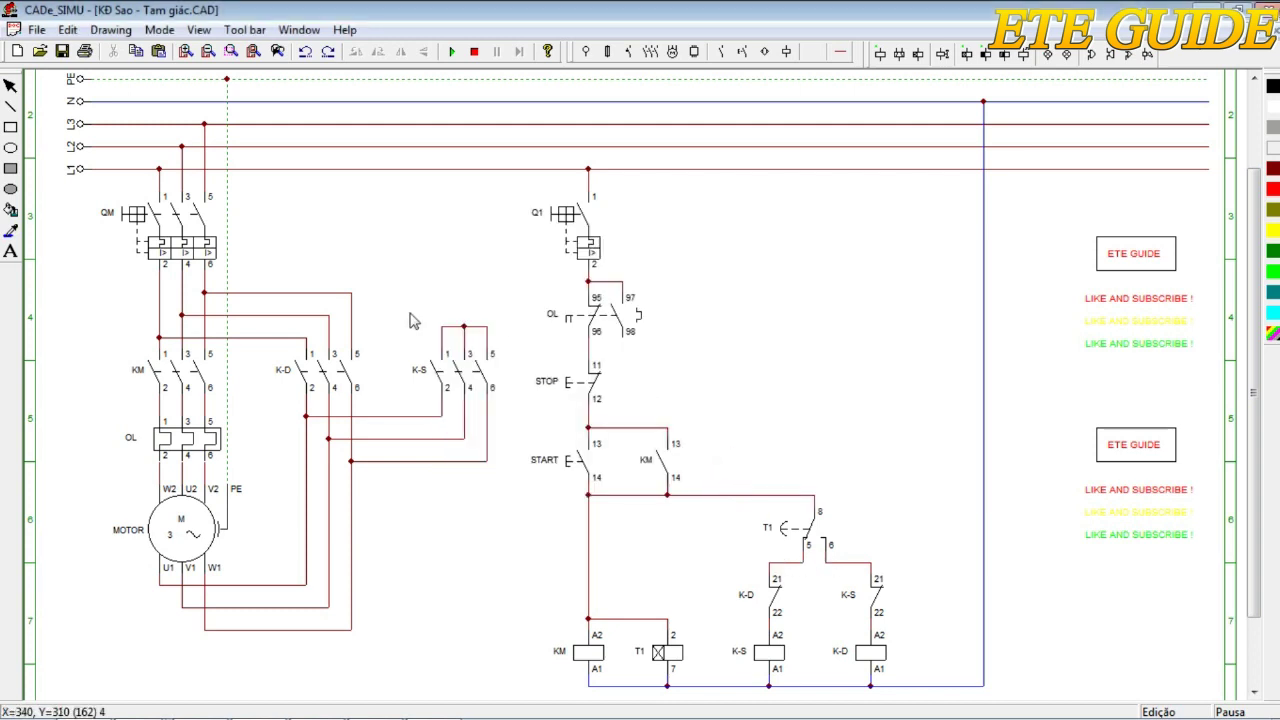
- Print the star-delta schematic from File > Print to pdfFactory Pro and view its job list
{"action": "left_click", "coordinate": [36, 29]}
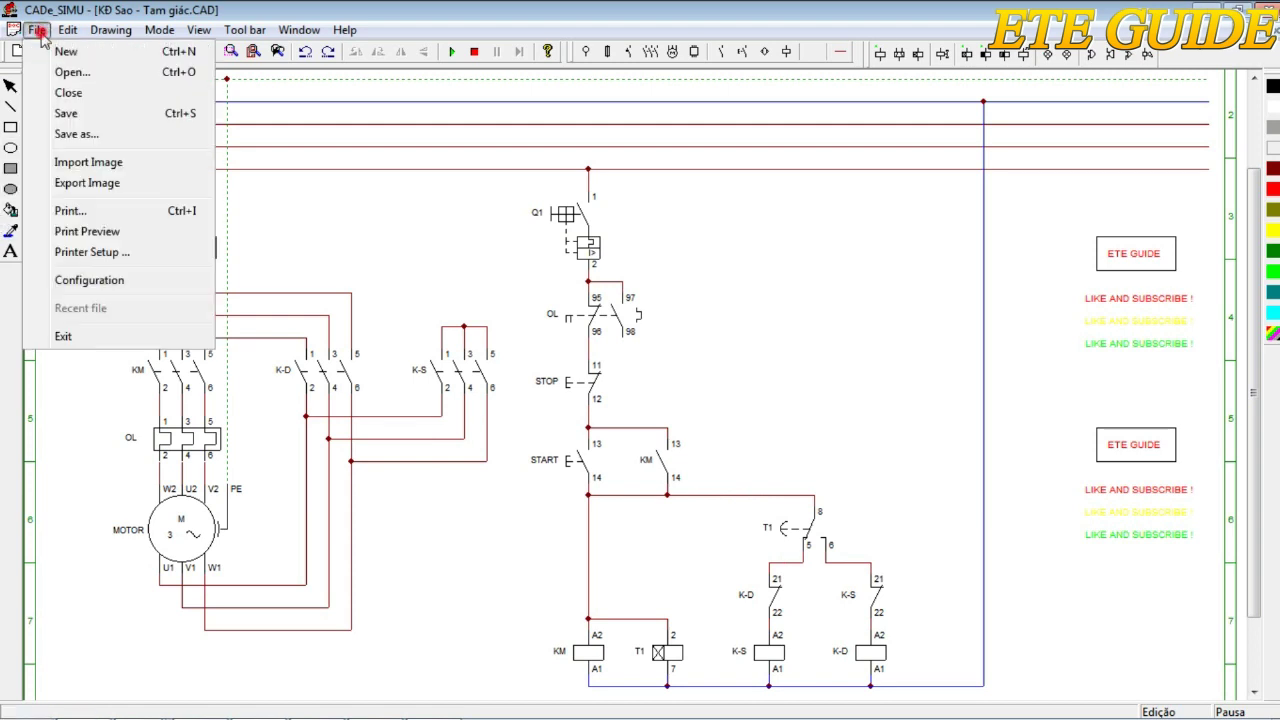
{"action": "left_click", "coordinate": [81, 212]}
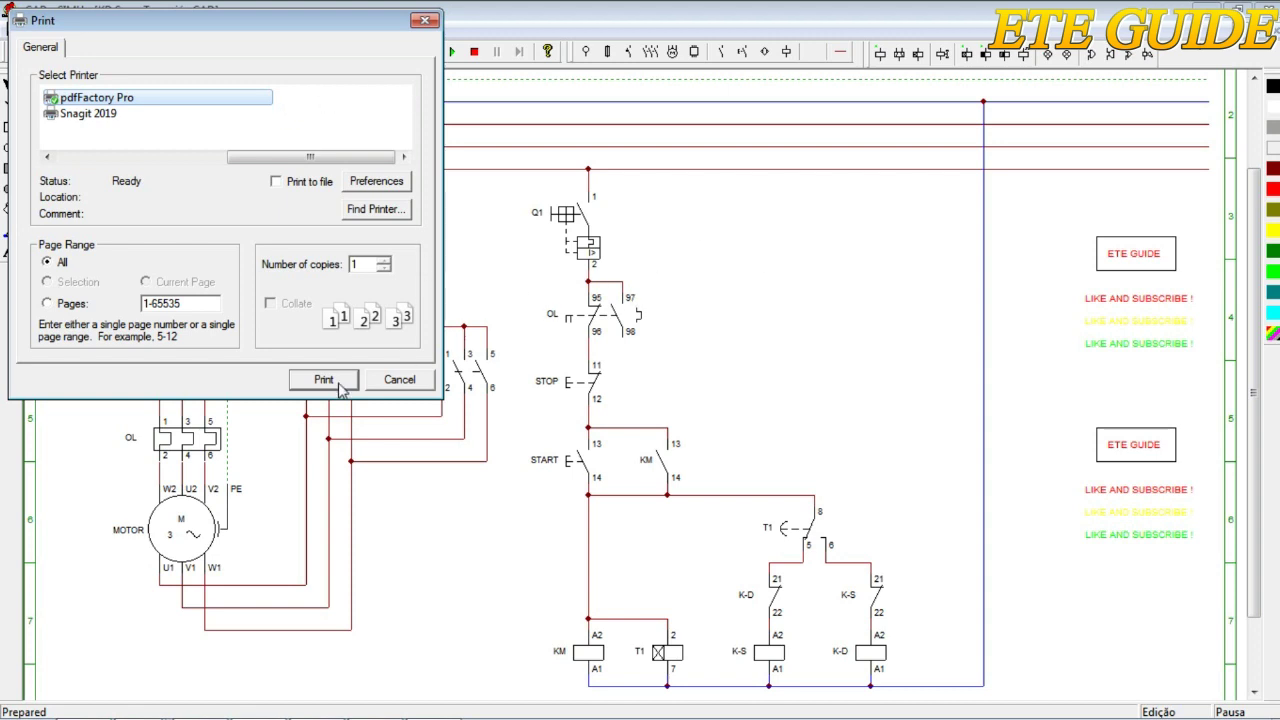
{"action": "left_click", "coordinate": [340, 386]}
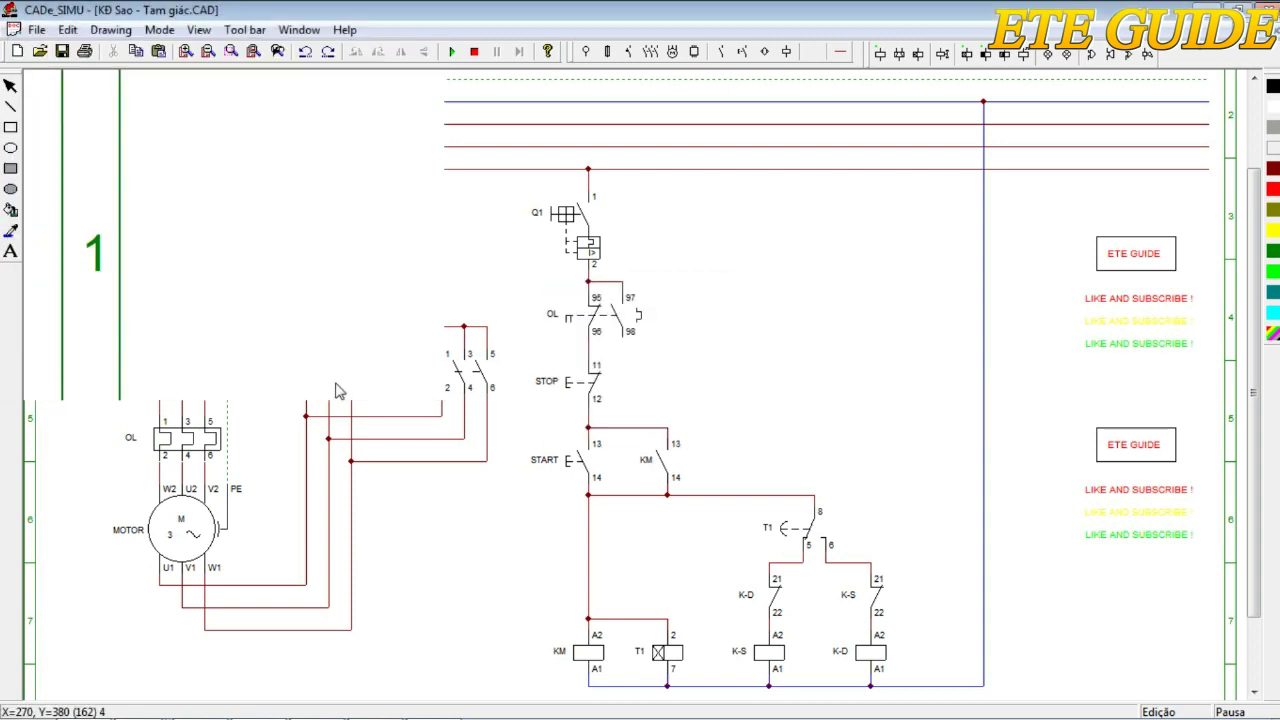
{"action": "mouse_move", "coordinate": [316, 701]}
{"action": "left_click", "coordinate": [377, 694]}
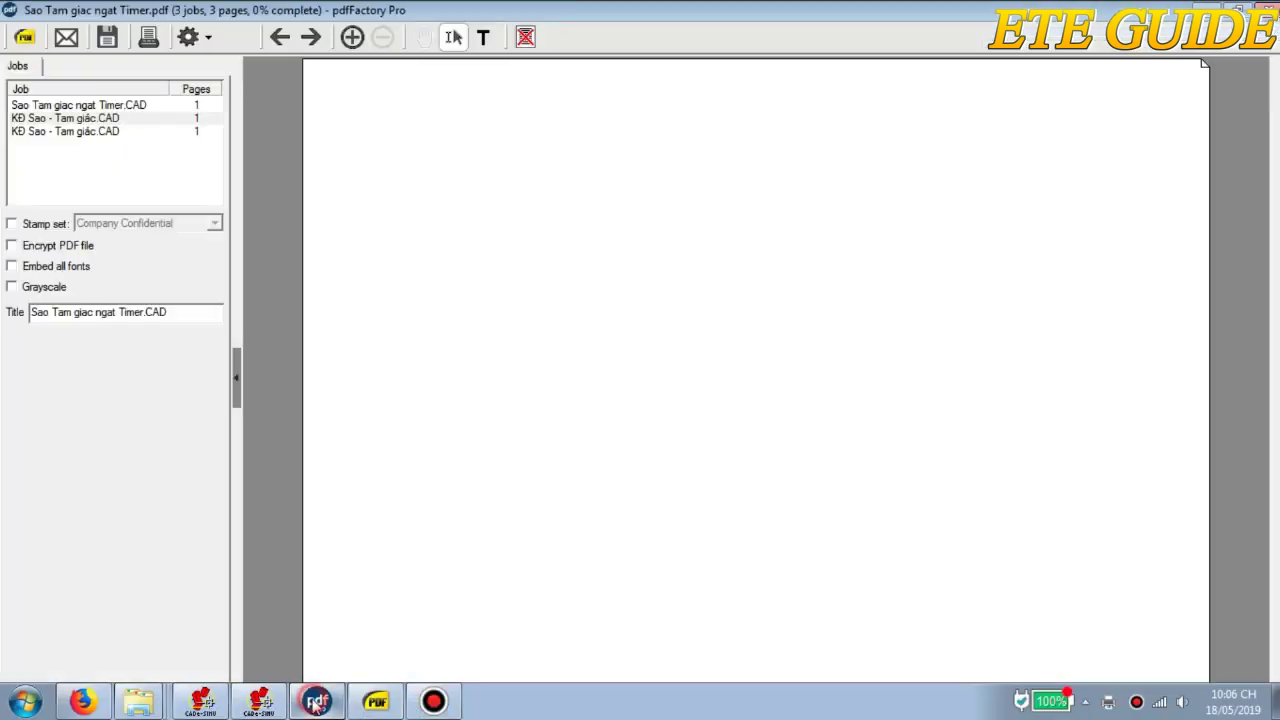
- Preview page 3 of the three-job PDF, then close pdfFactory Pro
{"action": "left_click", "coordinate": [127, 133]}
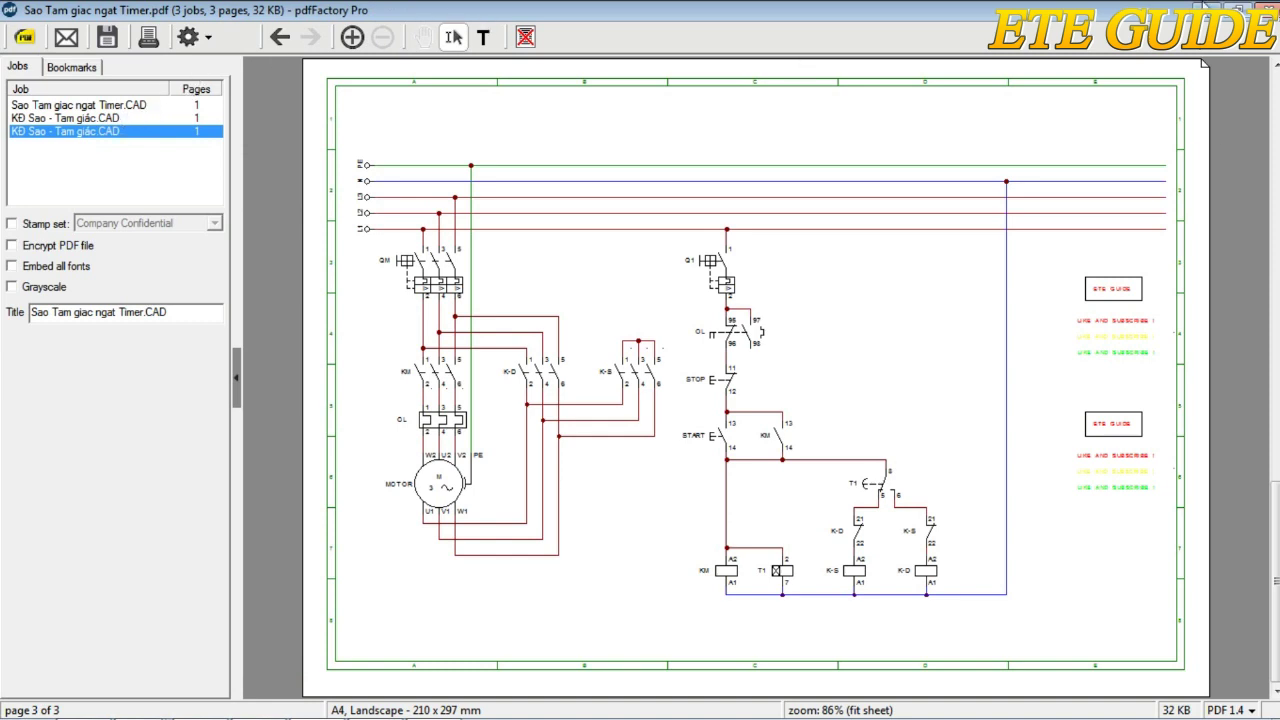
{"action": "left_click", "coordinate": [1272, 6]}
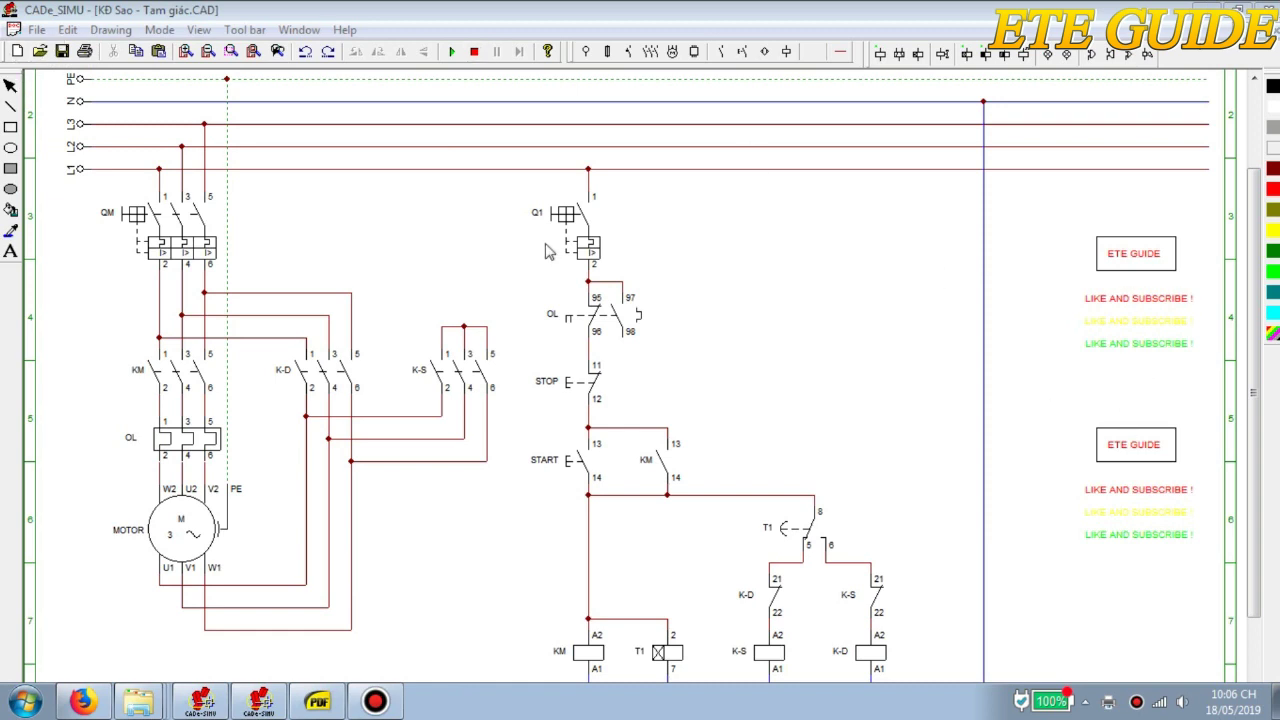
- Reprint the schematic to pdfFactory Pro from the Print toolbar button
{"action": "left_click", "coordinate": [86, 51]}
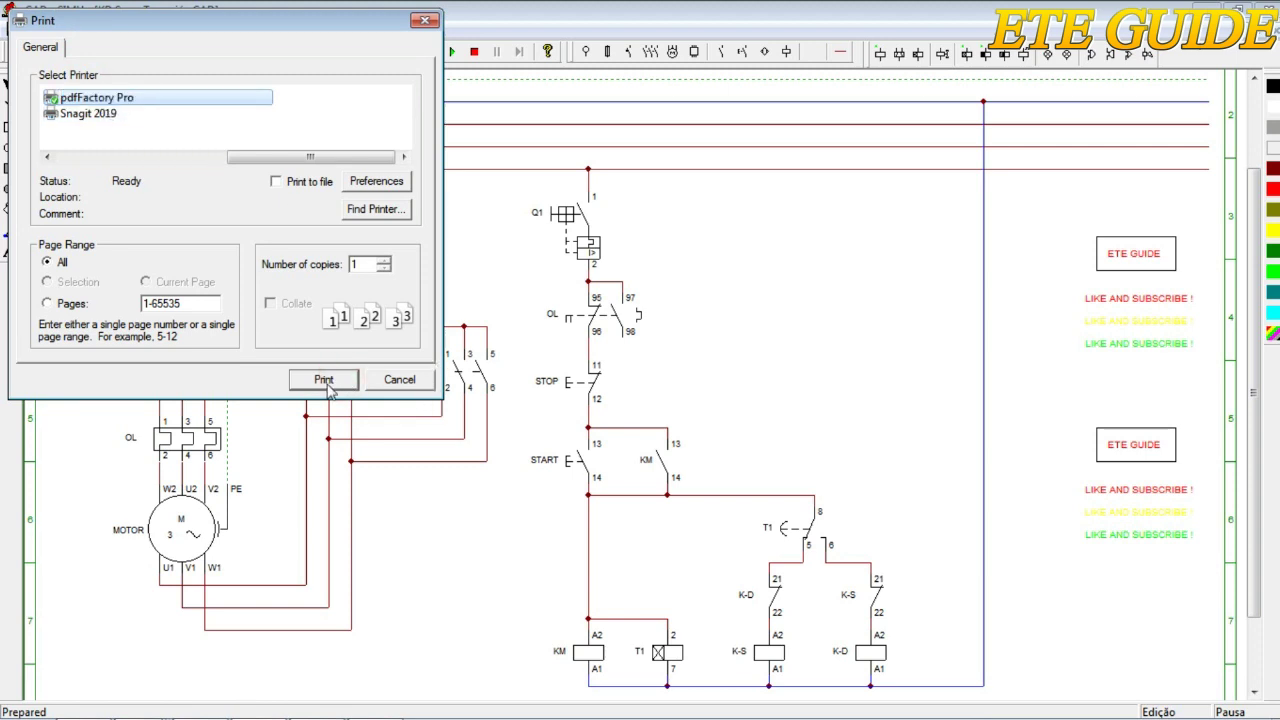
{"action": "left_click", "coordinate": [326, 382]}
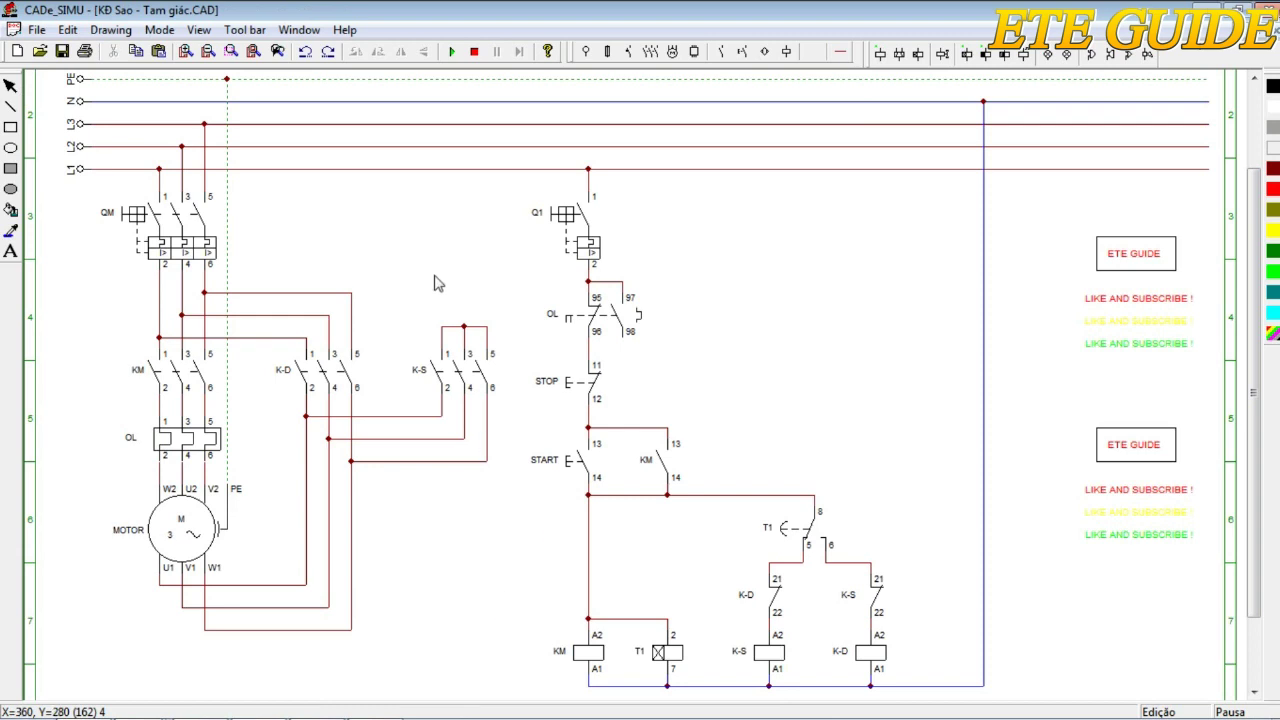
- Print the drawing via File > Print with pdfFactory Pro selected, then close the empty pdfFactory window
{"action": "left_click", "coordinate": [38, 30]}
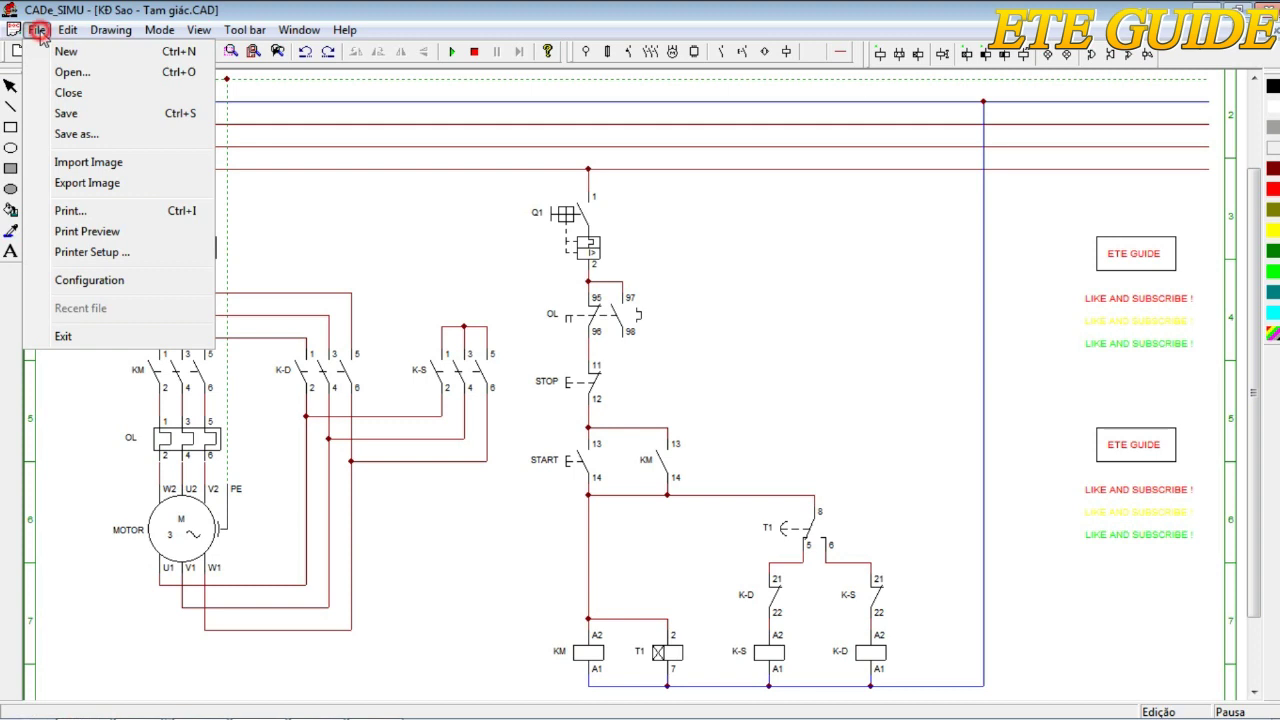
{"action": "left_click", "coordinate": [102, 210]}
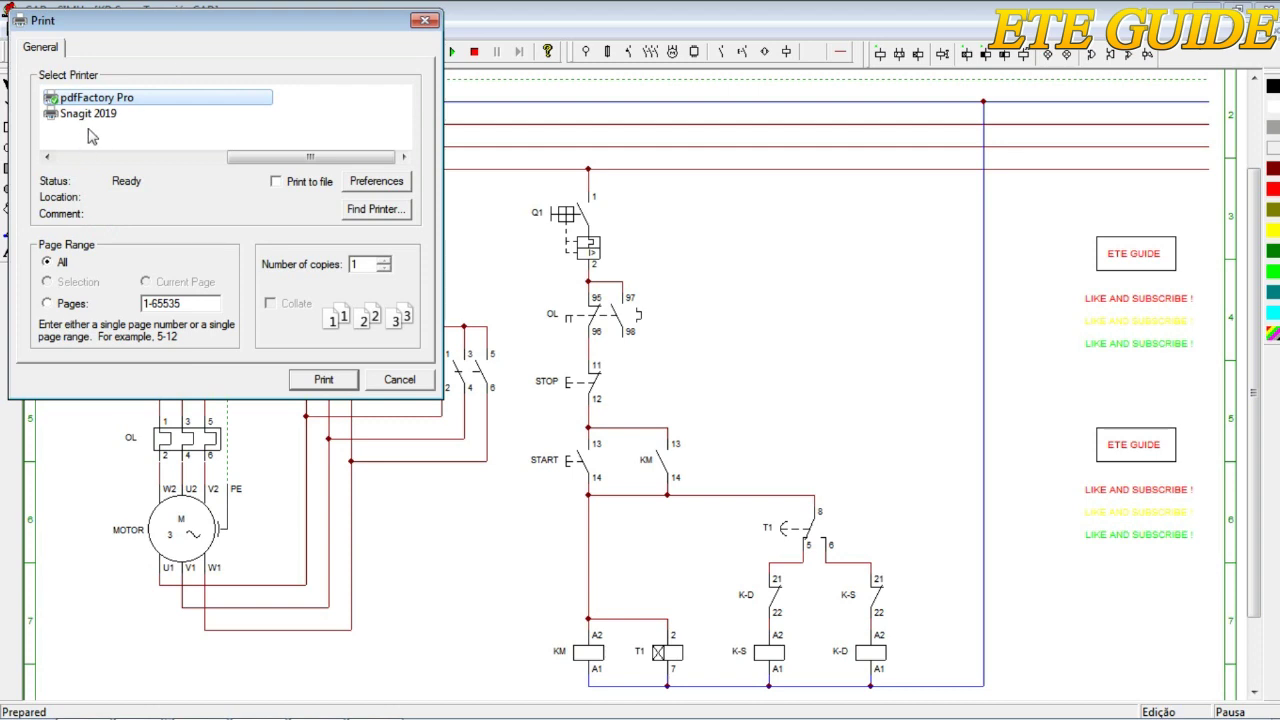
{"action": "left_click", "coordinate": [146, 102]}
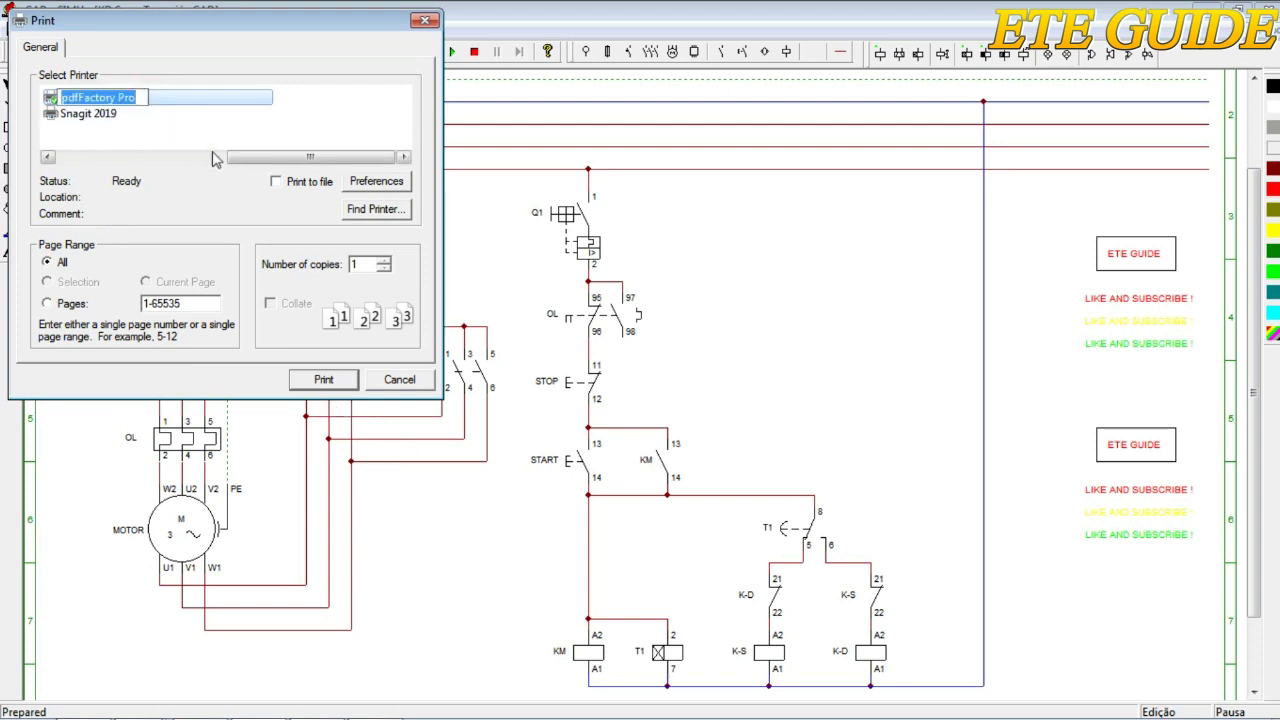
{"action": "left_click", "coordinate": [240, 120]}
{"action": "left_click", "coordinate": [327, 379]}
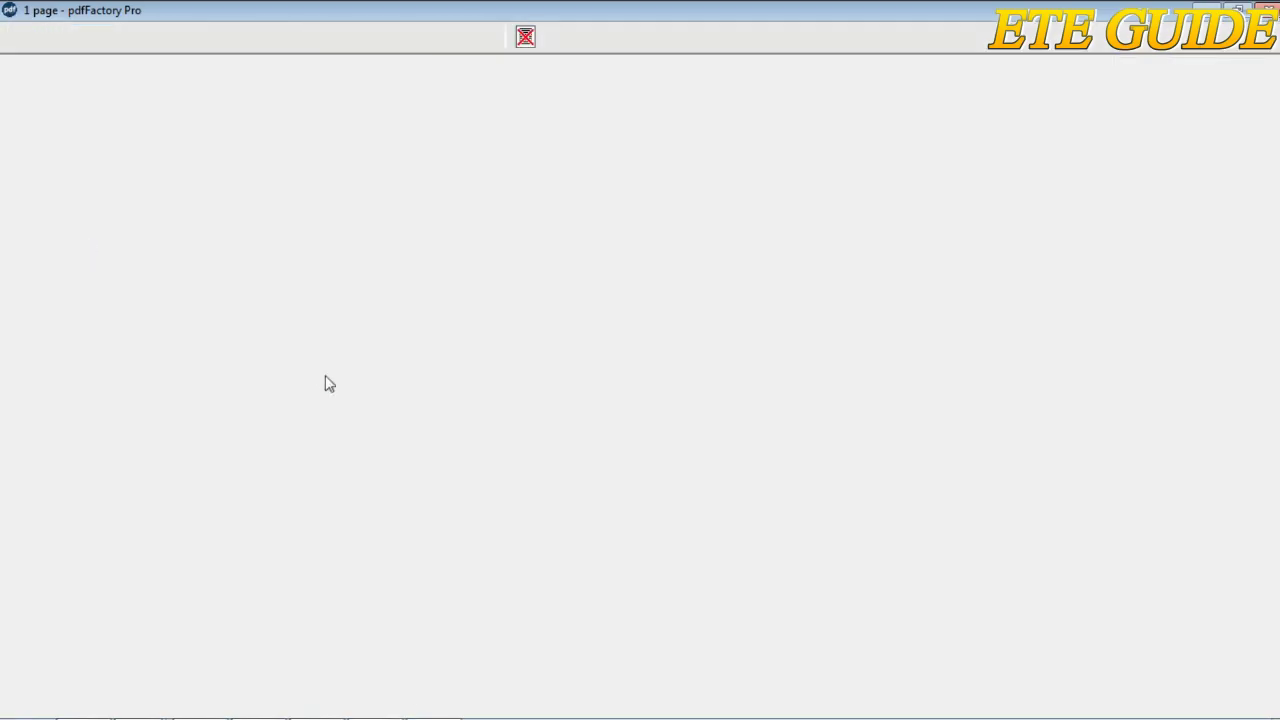
{"action": "key", "text": "alt+F4"}
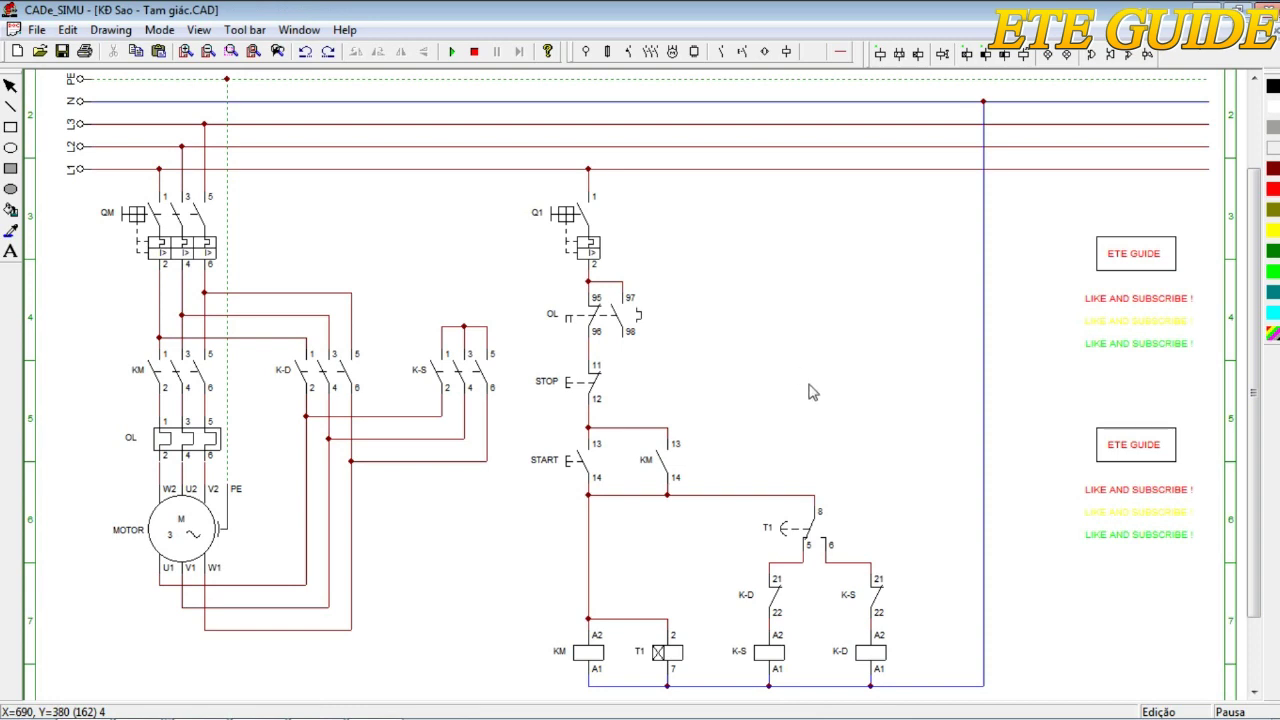
- Print the drawing with Ctrl+P to pdfFactory Pro, producing 'KĐ Sao - Tam giác_4.pdf'
{"action": "key", "text": "ctrl+p"}
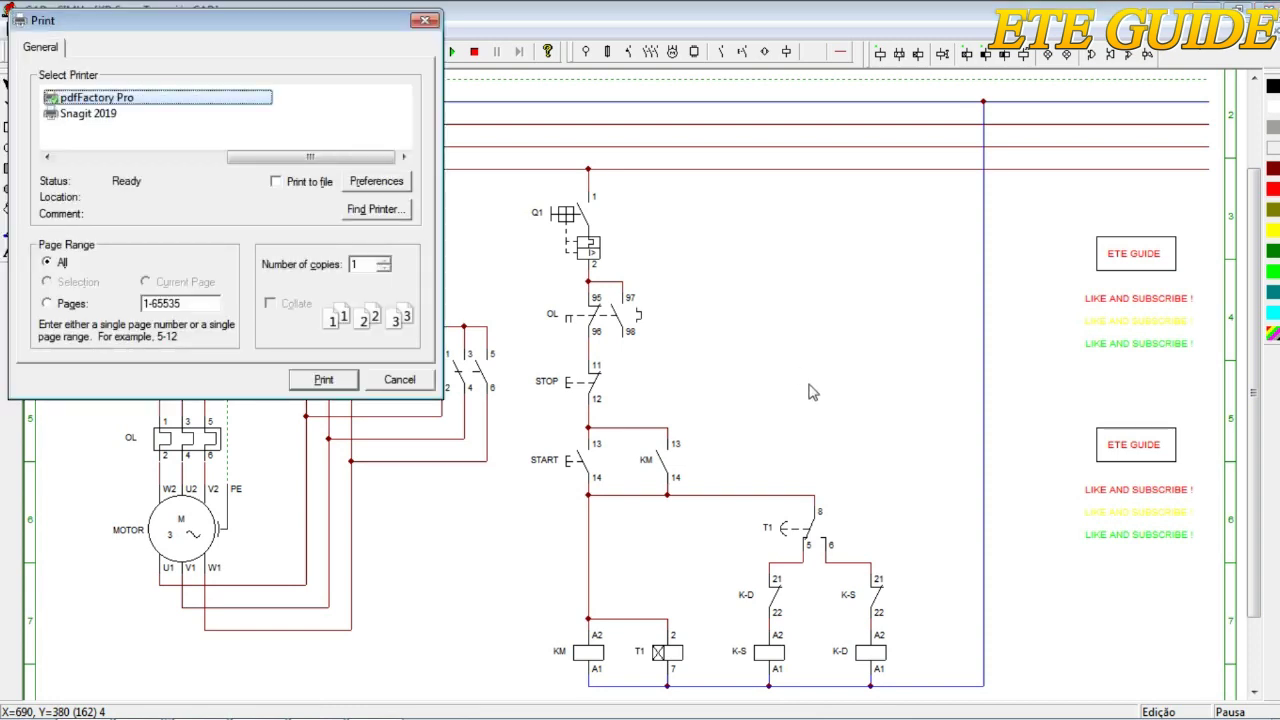
{"action": "left_click", "coordinate": [150, 102]}
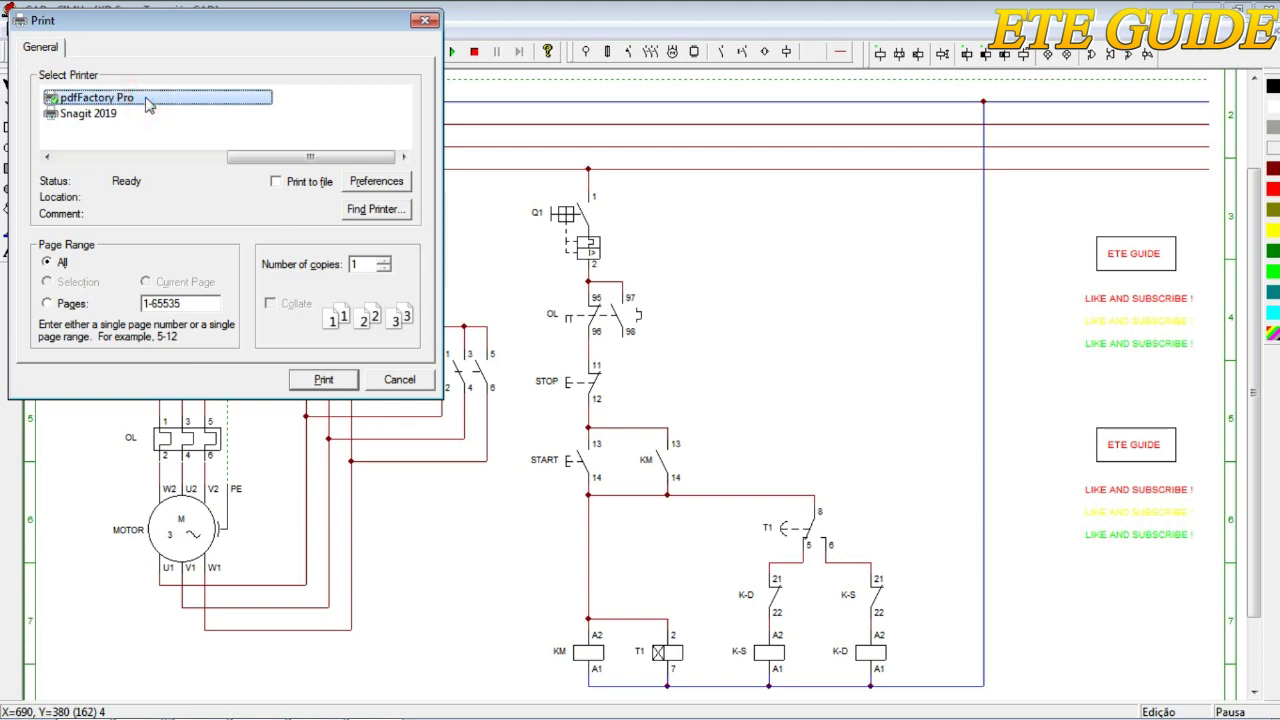
{"action": "left_click", "coordinate": [150, 104]}
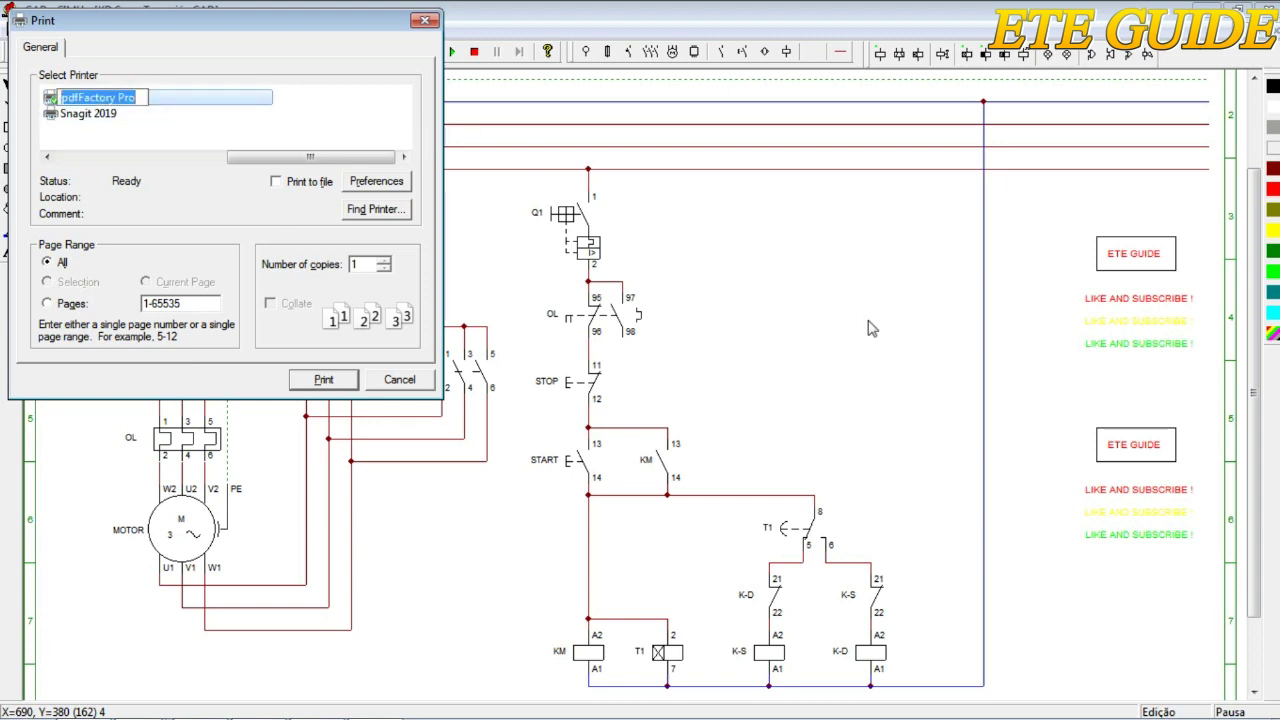
{"action": "left_click", "coordinate": [820, 368]}
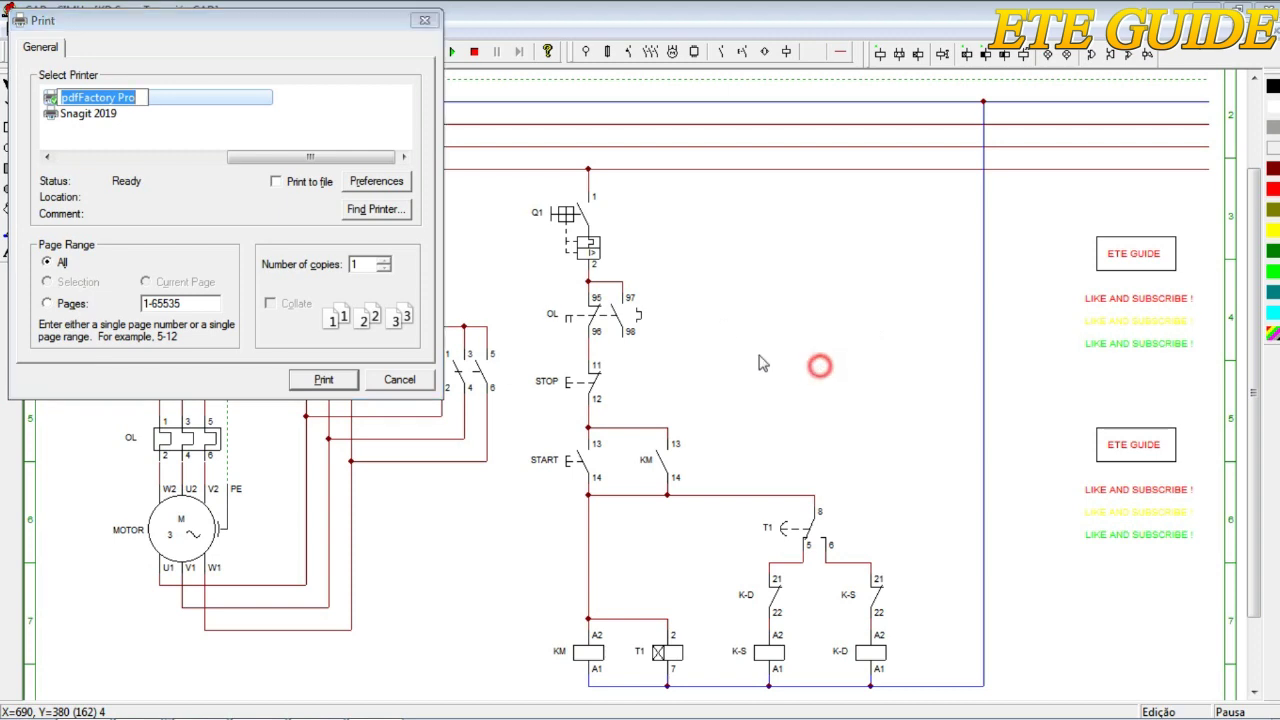
{"action": "left_click", "coordinate": [333, 381]}
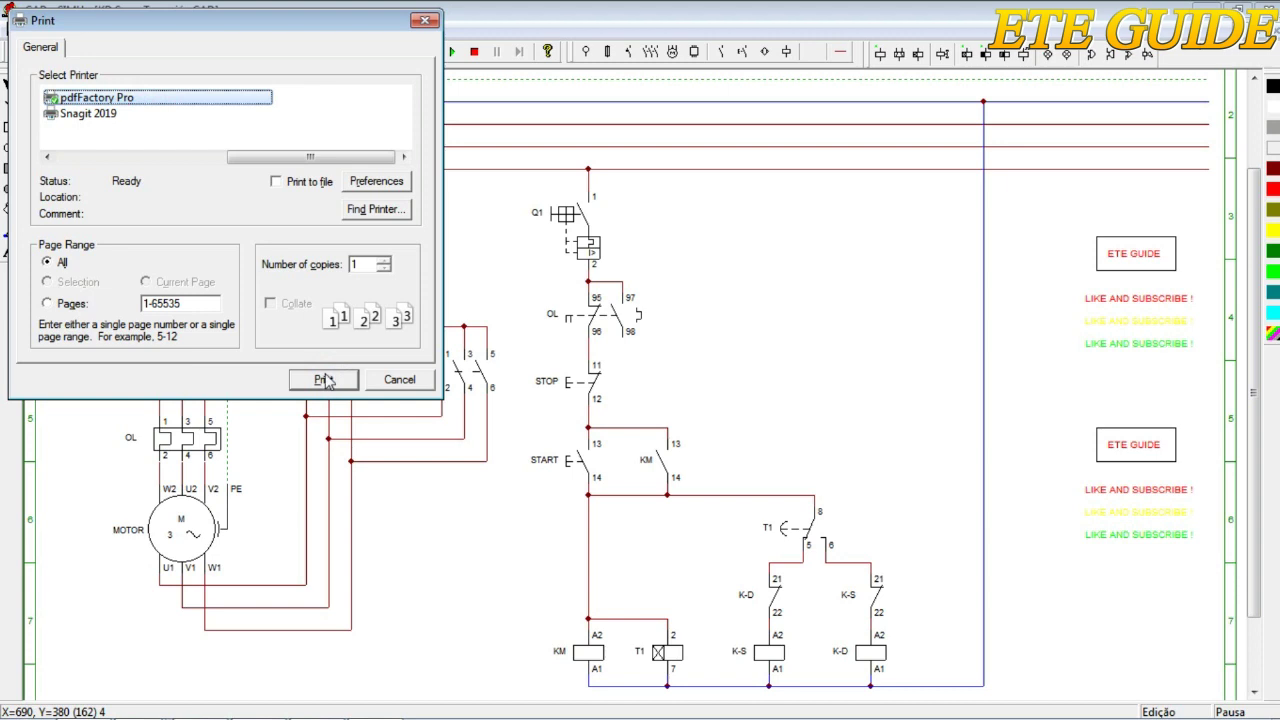
{"action": "left_click", "coordinate": [326, 381]}
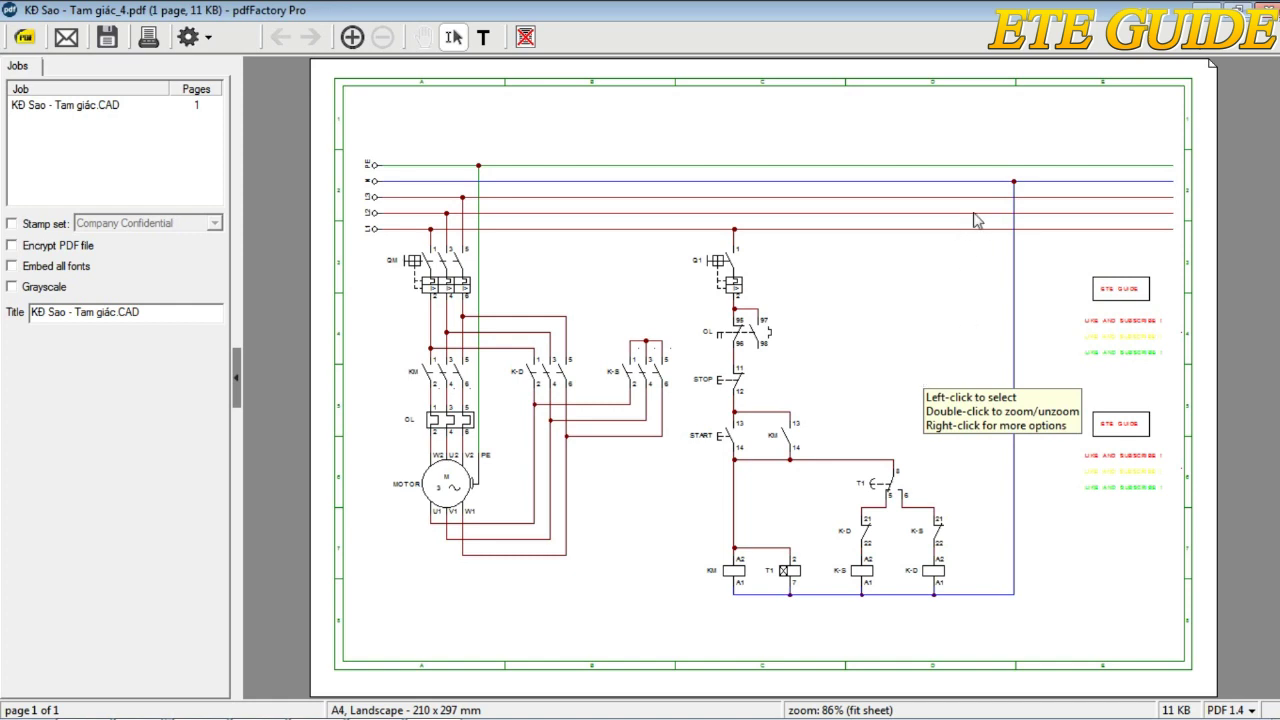
{"action": "mouse_move", "coordinate": [316, 701]}
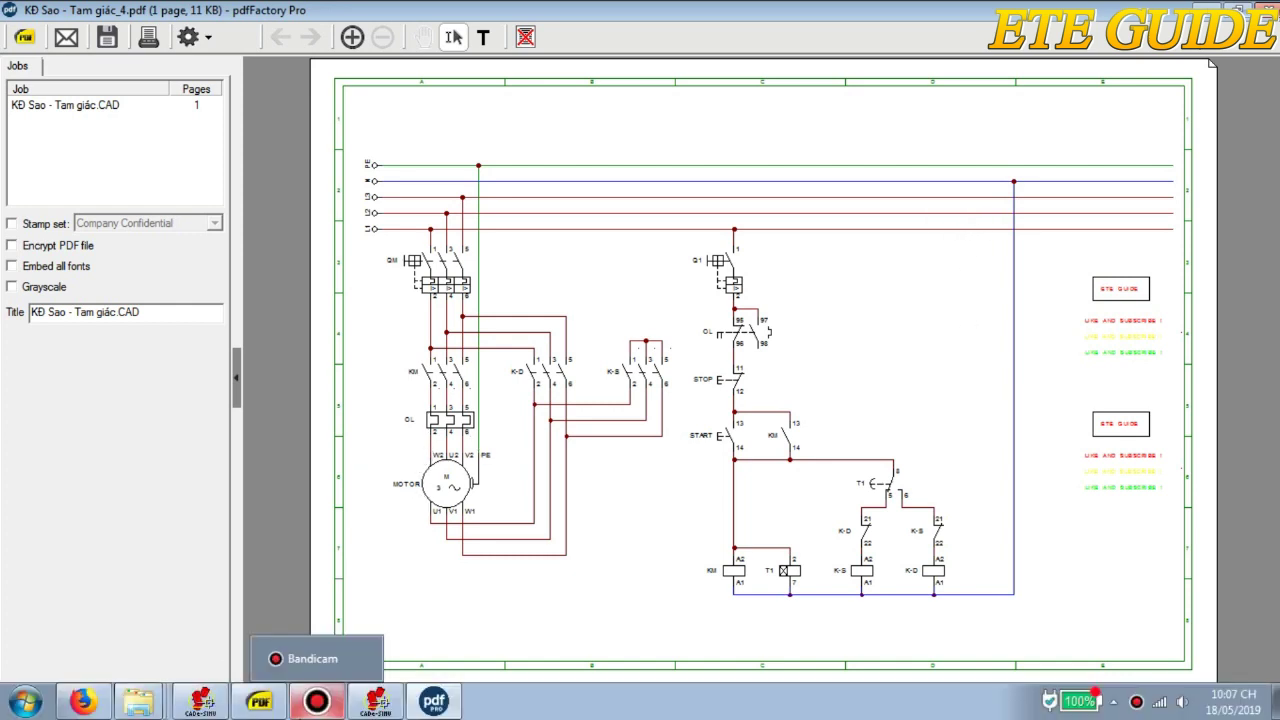
{"action": "mouse_move", "coordinate": [376, 701]}
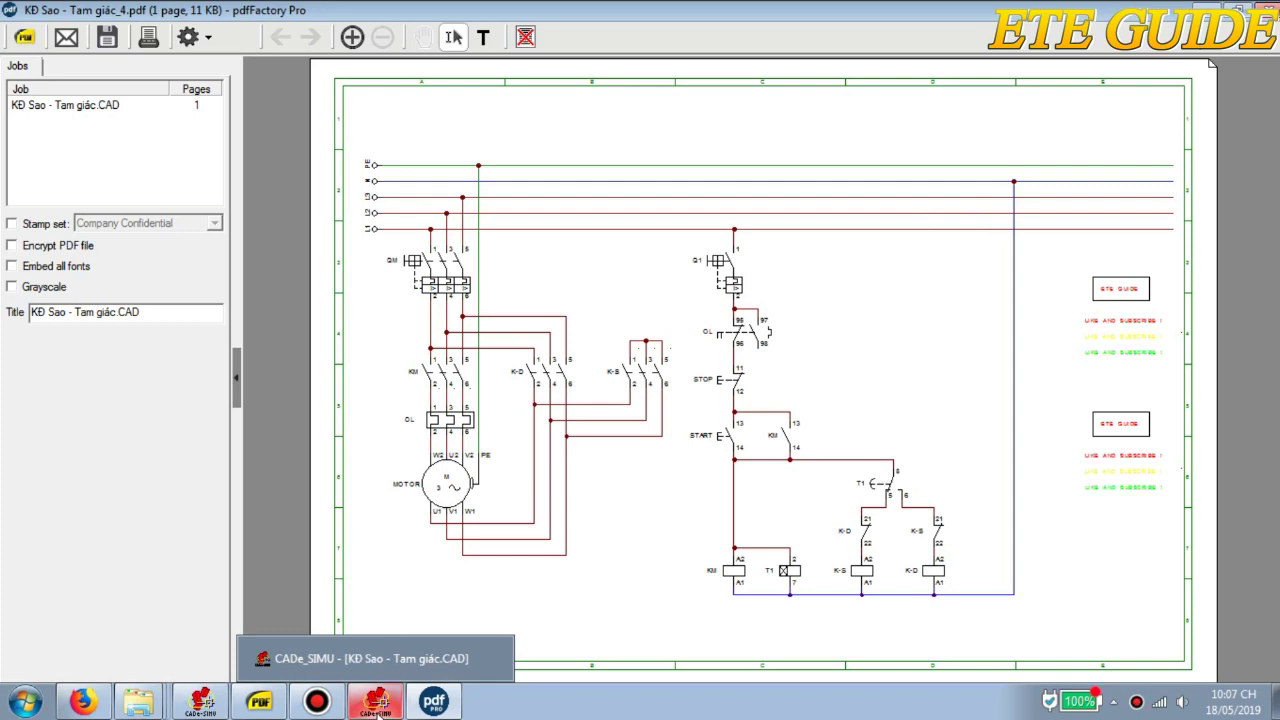
- Switch to the Sao Tam giac ngat Timer.CAD drawing in the other CADe_SIMU window
{"action": "left_click", "coordinate": [378, 700]}
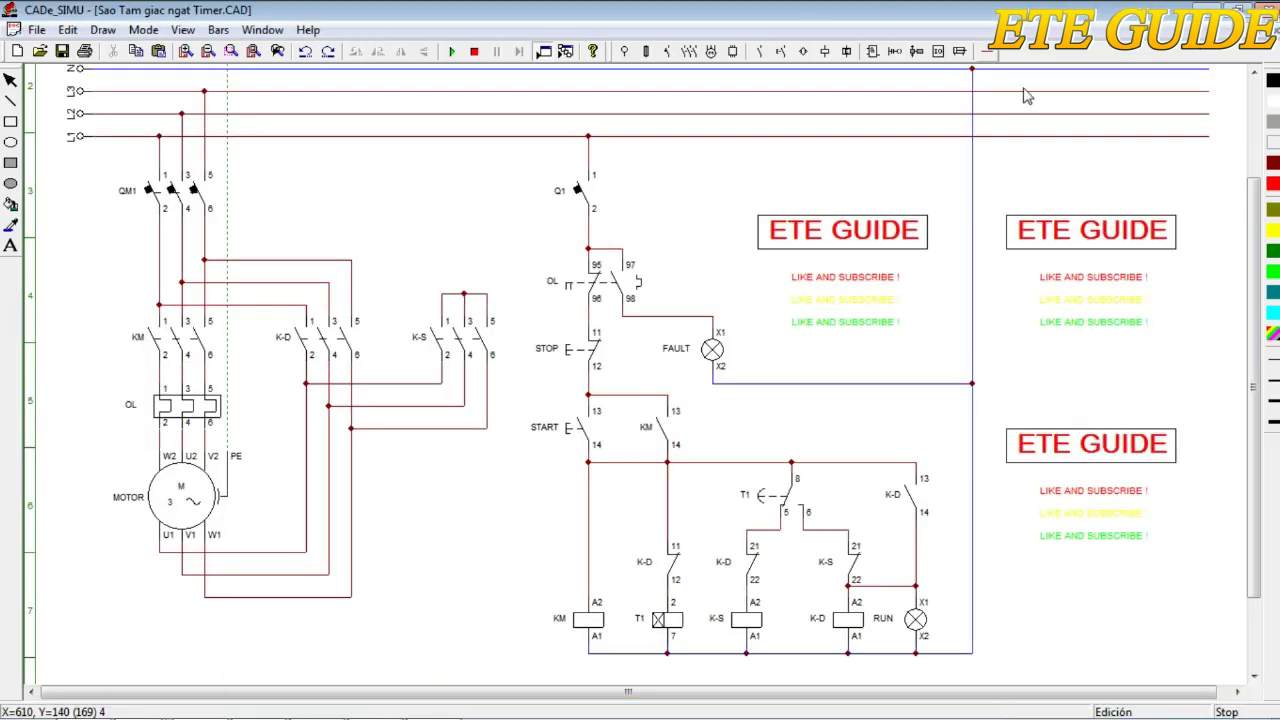
{"action": "left_click", "coordinate": [308, 30]}
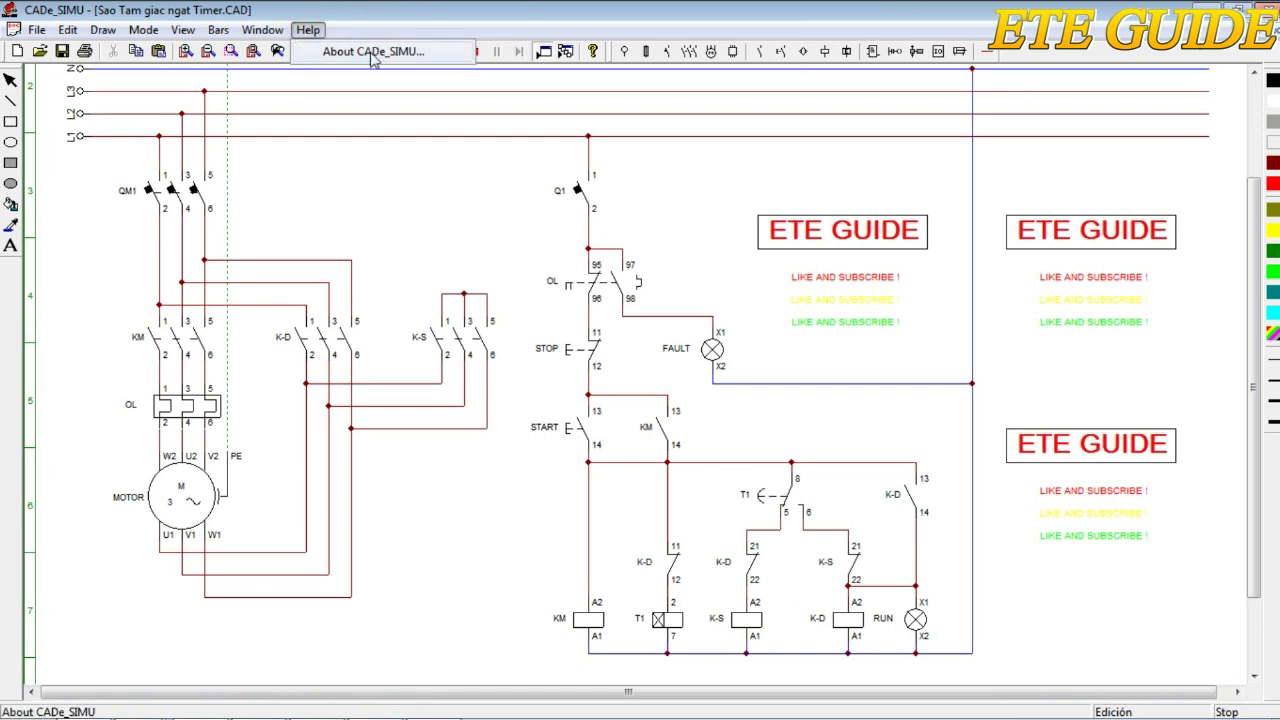
{"action": "left_click", "coordinate": [365, 50]}
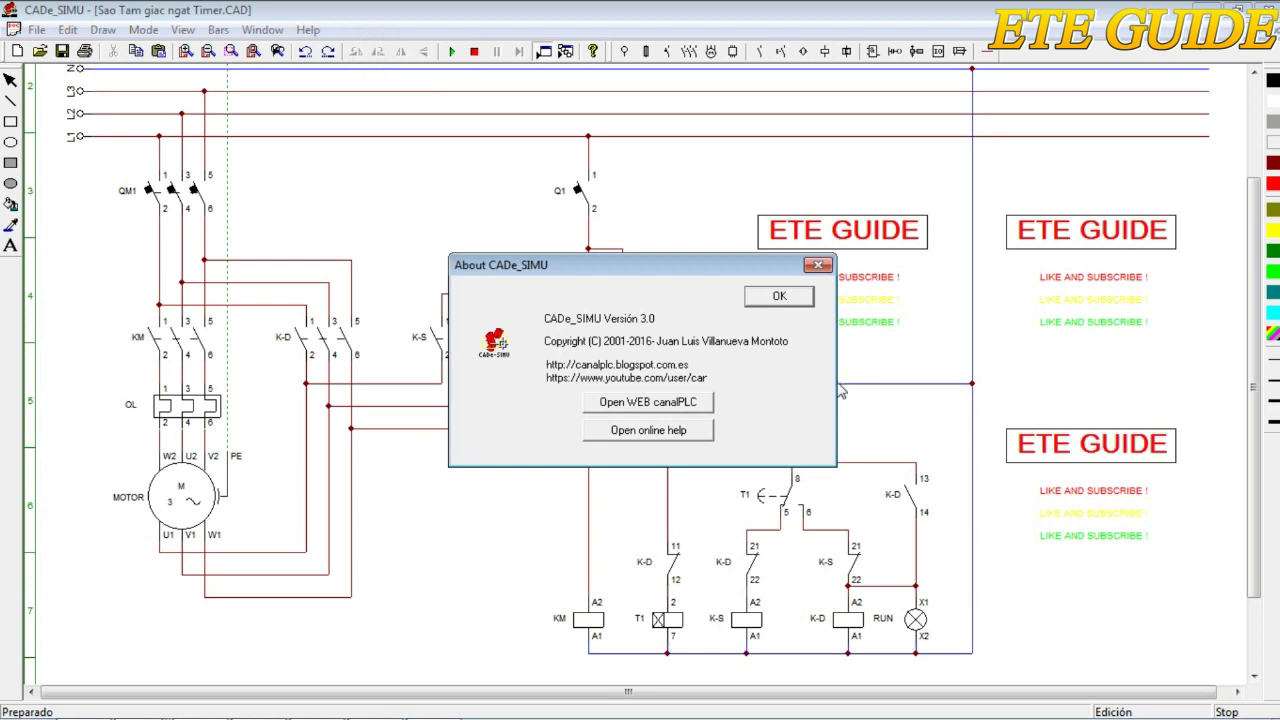
{"action": "left_click", "coordinate": [779, 297]}
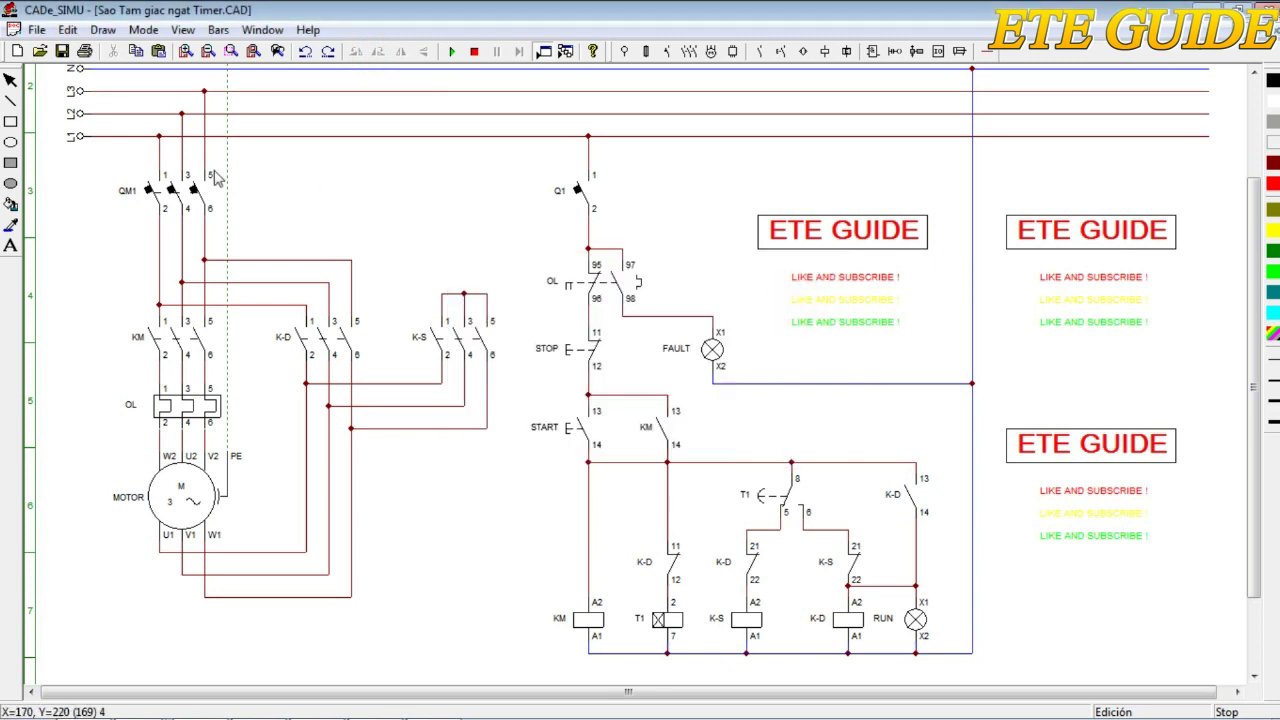
- Open File > Setting and edit the Displacement X and Displacement Y print offsets
{"action": "left_click", "coordinate": [38, 30]}
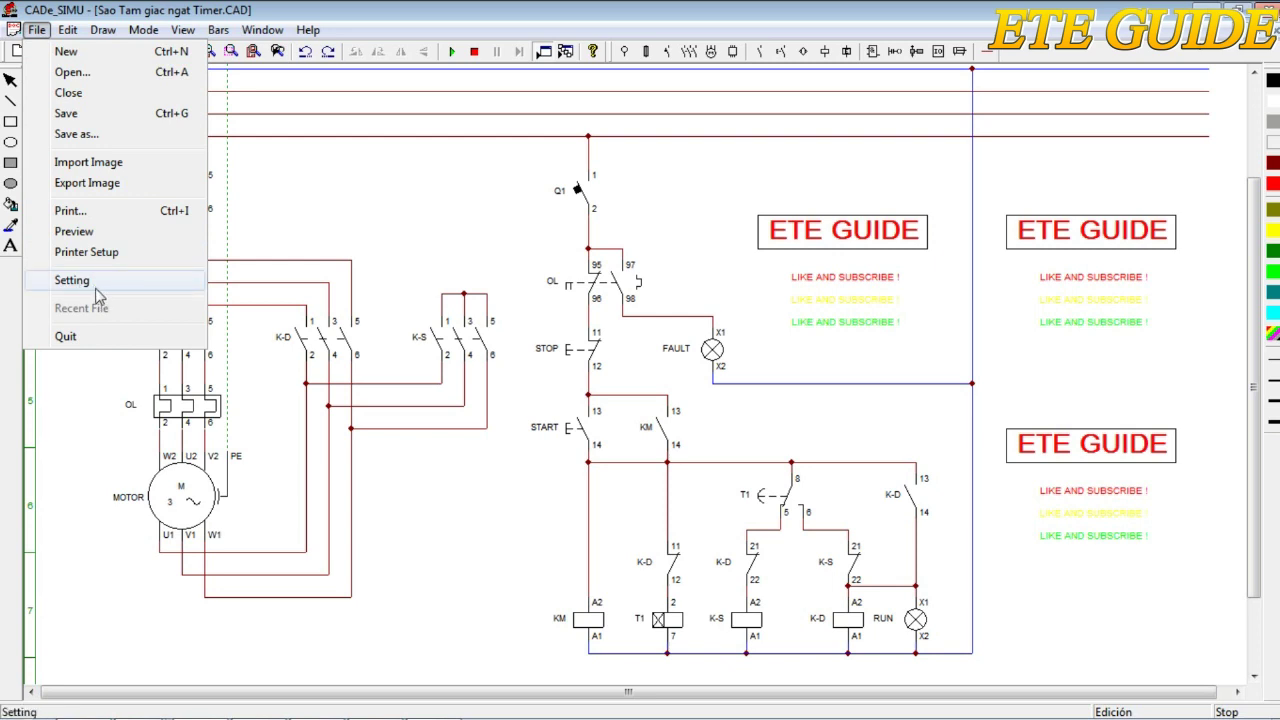
{"action": "left_click", "coordinate": [99, 292]}
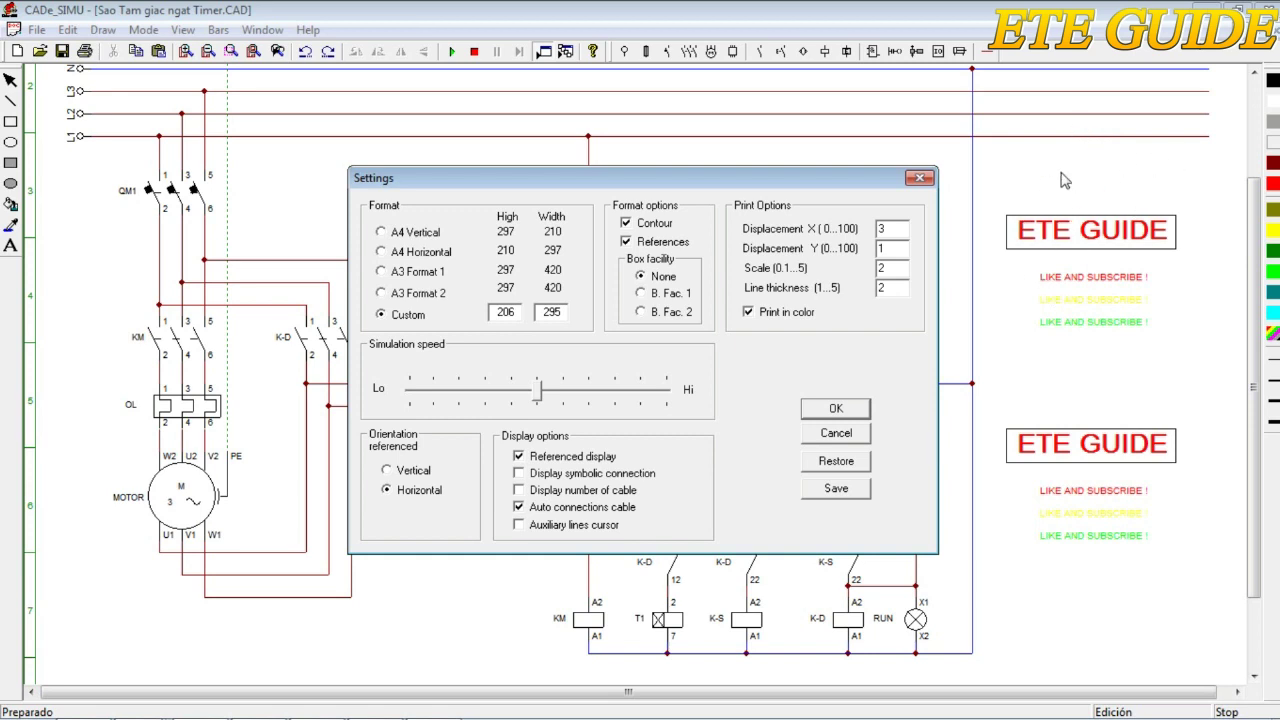
{"action": "left_click", "coordinate": [889, 231]}
{"action": "left_click", "coordinate": [891, 247]}
- Try print scale 1, dismiss the number warning, then set scale 2 and confirm with OK
{"action": "double_click", "coordinate": [896, 268]}
{"action": "type", "text": "1"}
{"action": "key", "text": "Return"}
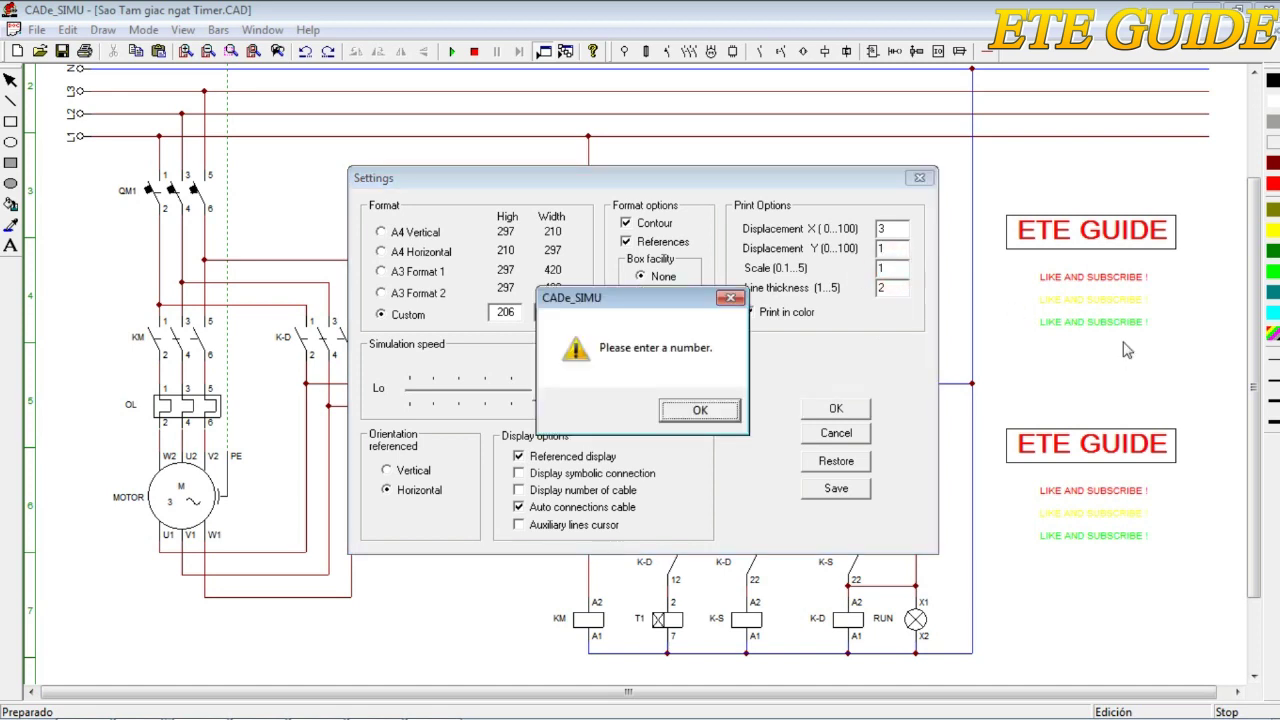
{"action": "left_click", "coordinate": [703, 412]}
{"action": "type", "text": "5"}
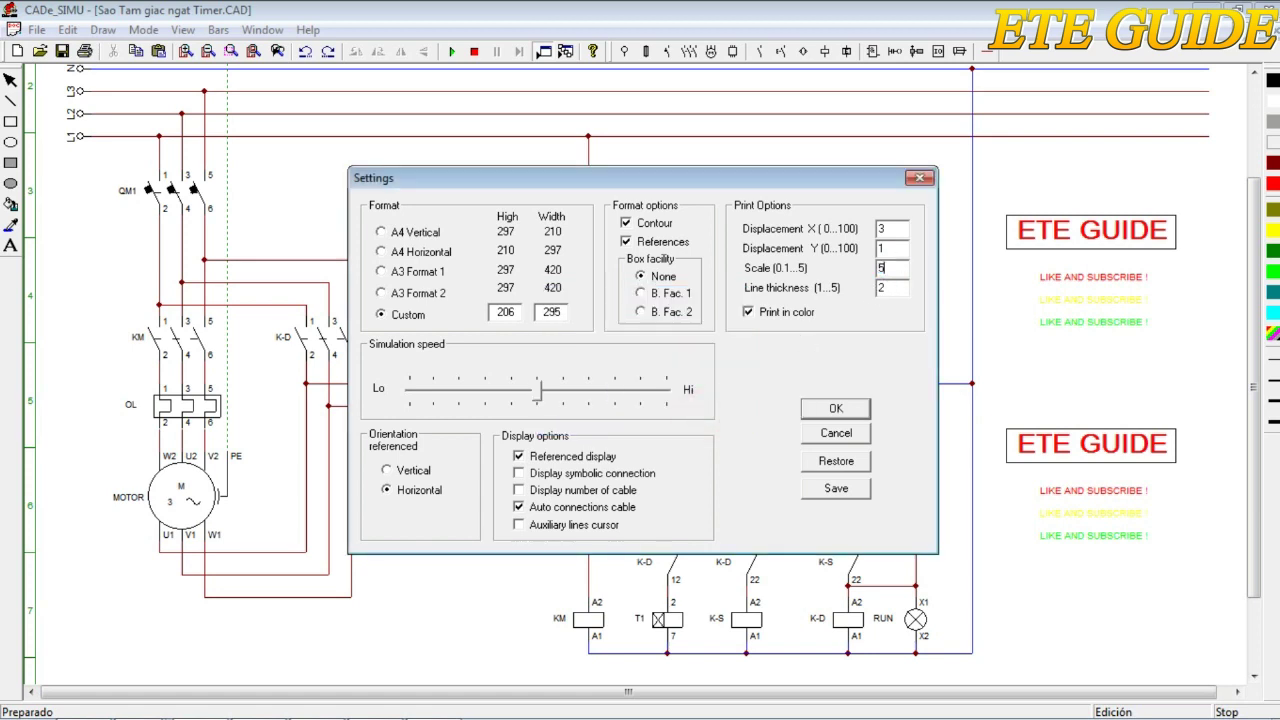
{"action": "double_click", "coordinate": [893, 267]}
{"action": "type", "text": "2"}
{"action": "left_click", "coordinate": [851, 409]}
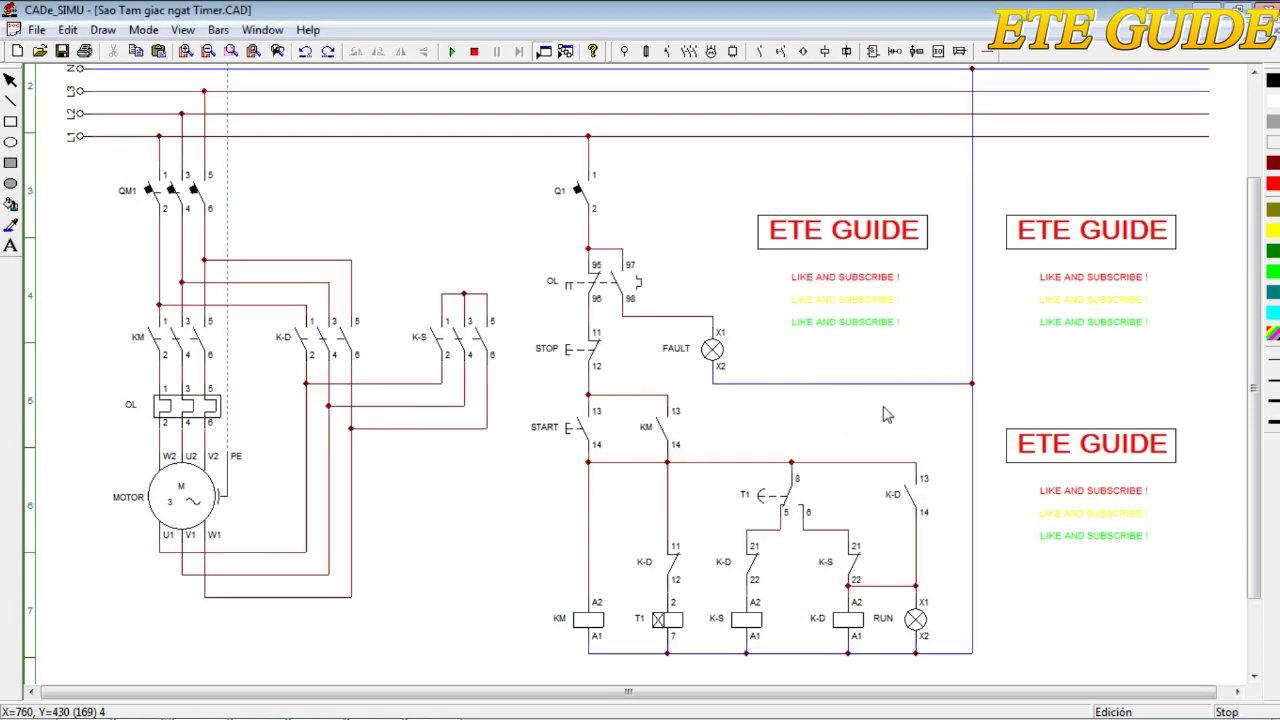
- Preview the timer schematic's printed page, then print it from the preview
{"action": "left_click", "coordinate": [37, 30]}
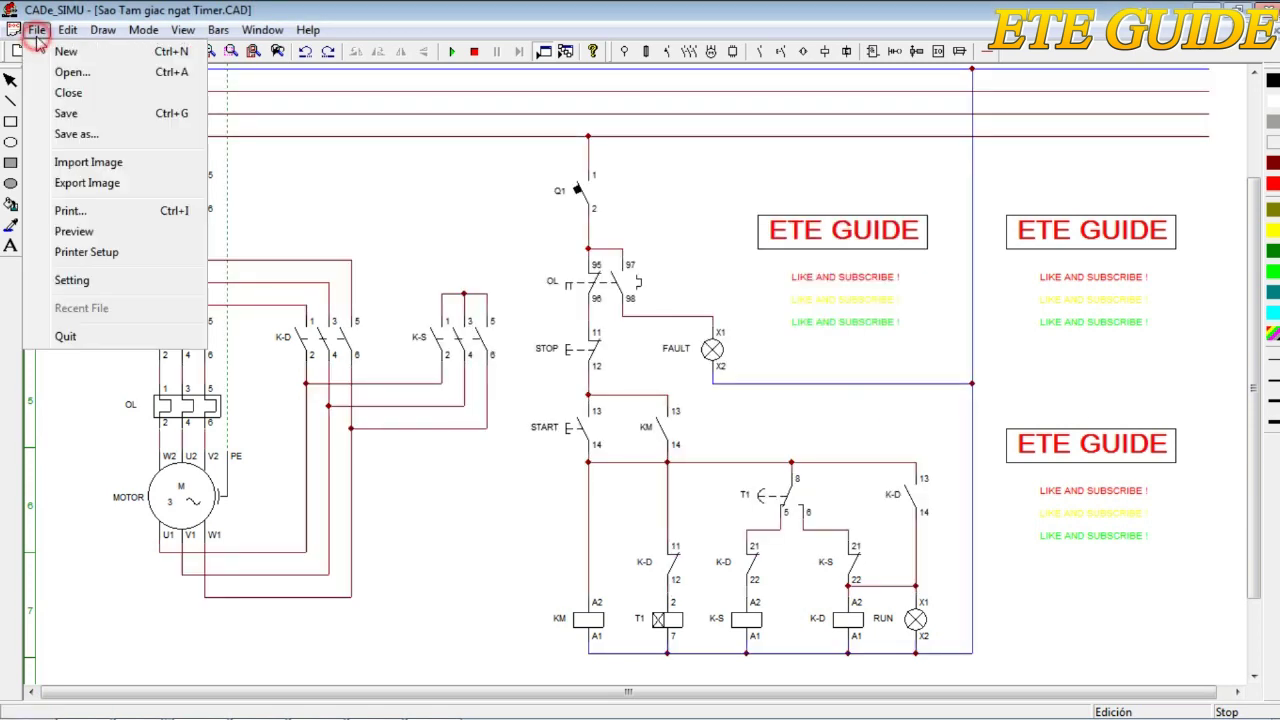
{"action": "left_click", "coordinate": [105, 236]}
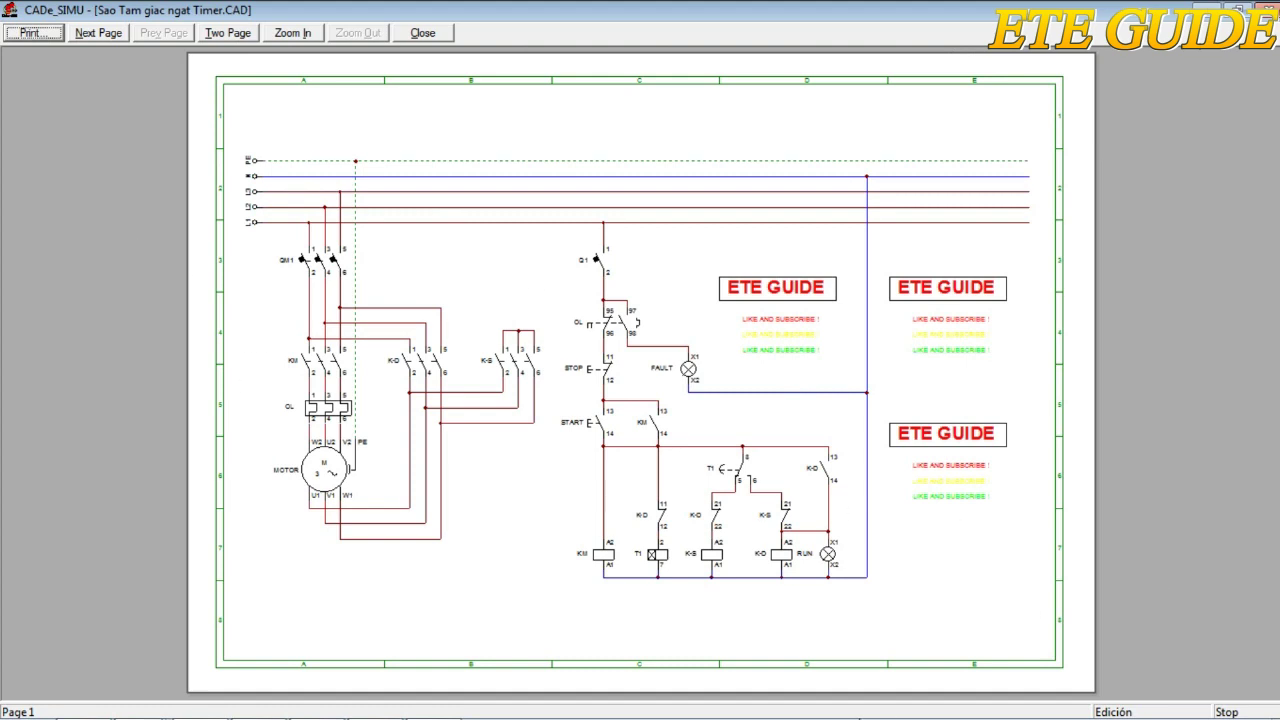
{"action": "left_click", "coordinate": [40, 34]}
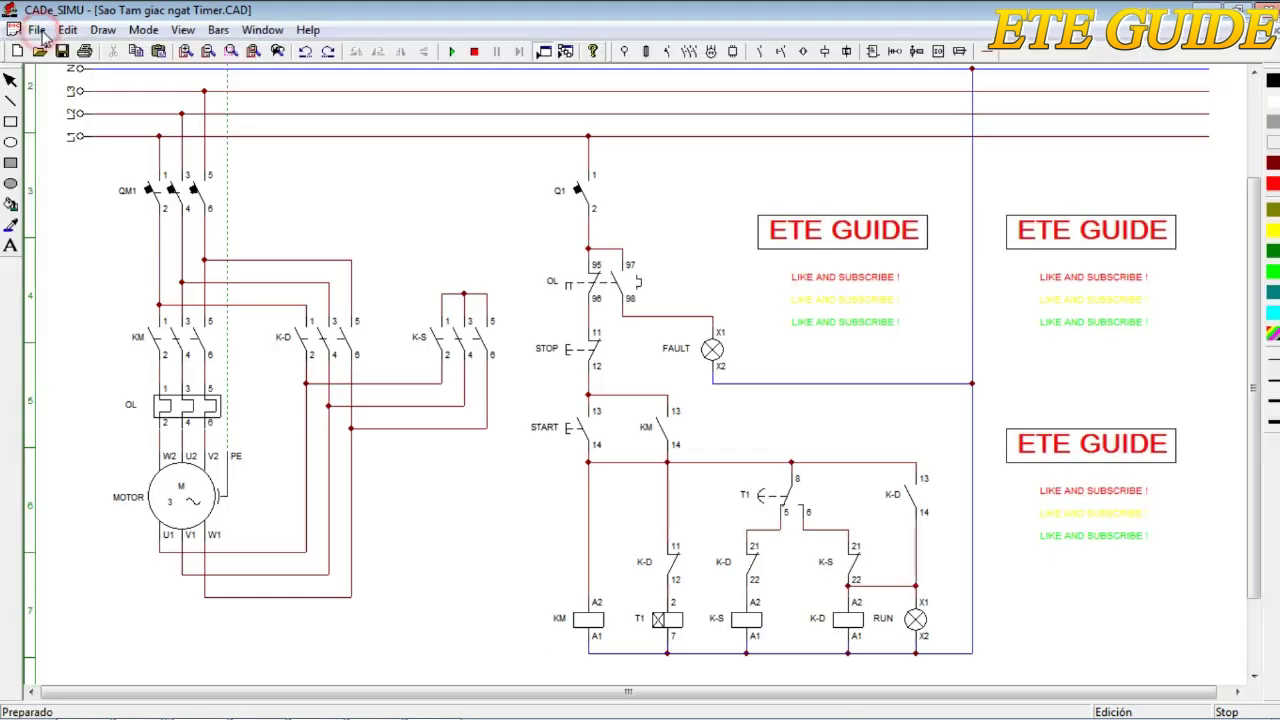
- Print the timer schematic to pdfFactory Pro and select the new job as page 2
{"action": "left_click", "coordinate": [95, 100]}
{"action": "left_click", "coordinate": [330, 384]}
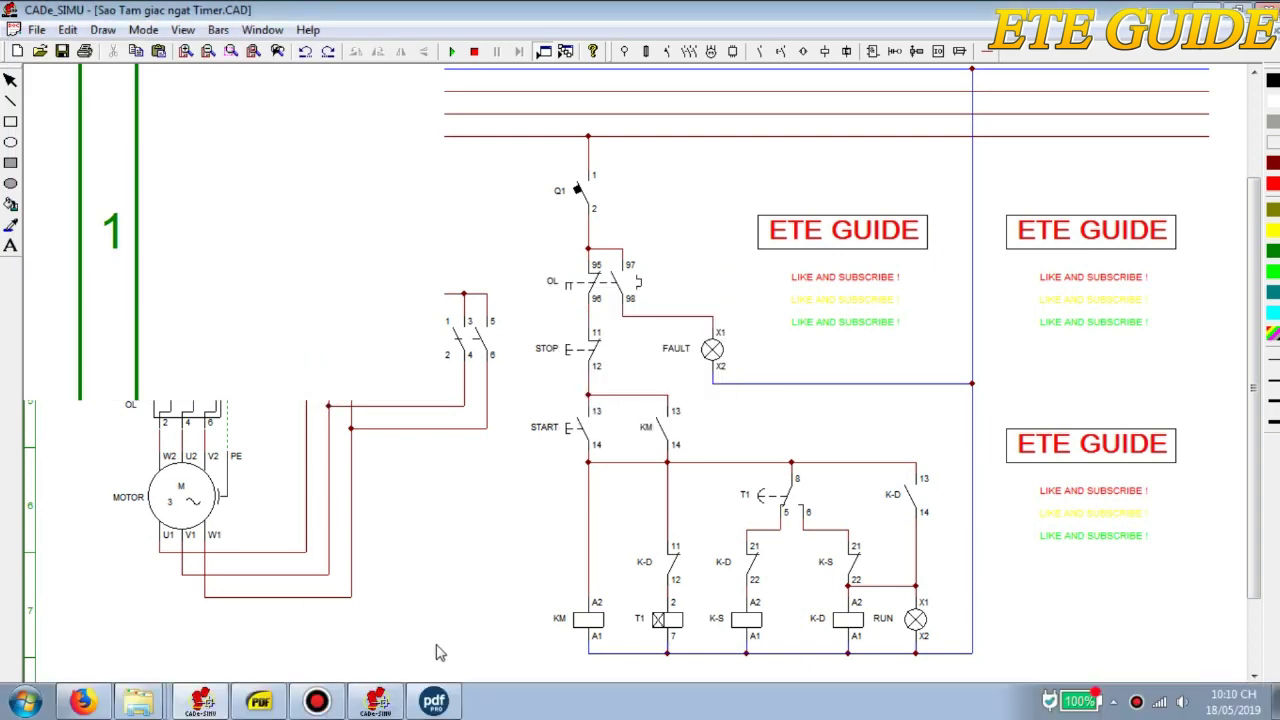
{"action": "left_click", "coordinate": [432, 700]}
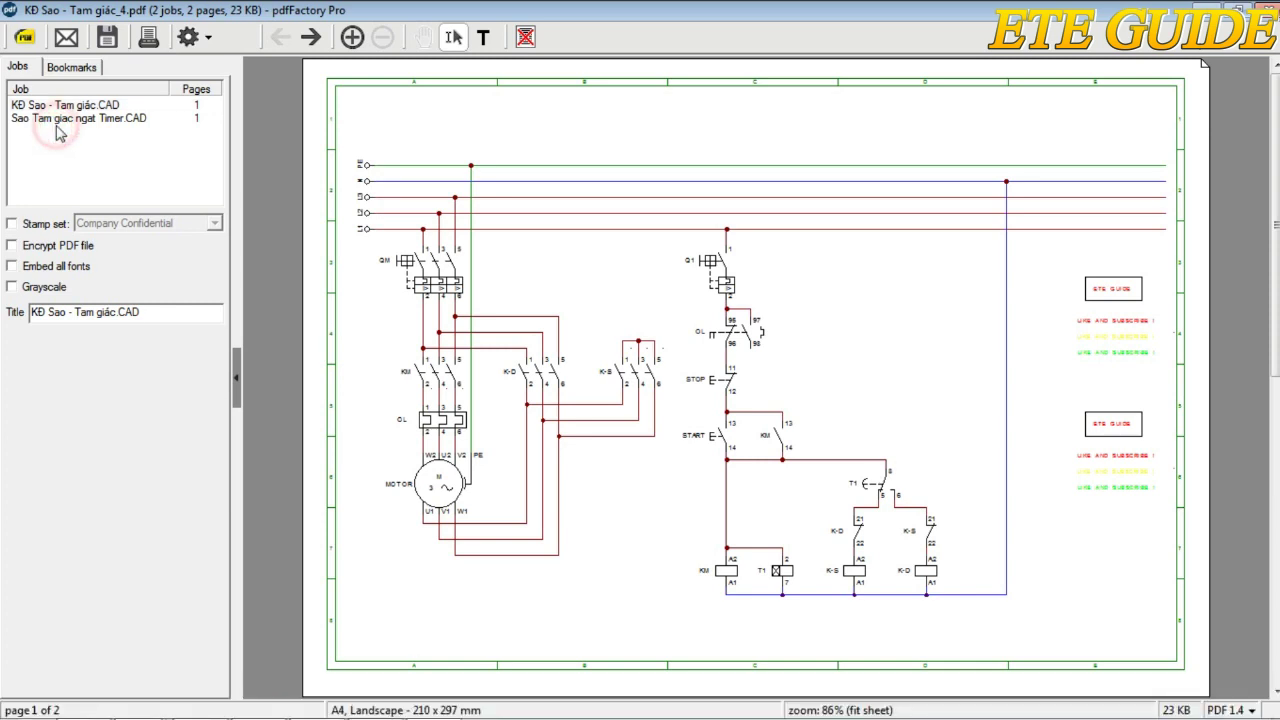
{"action": "left_click", "coordinate": [70, 118]}
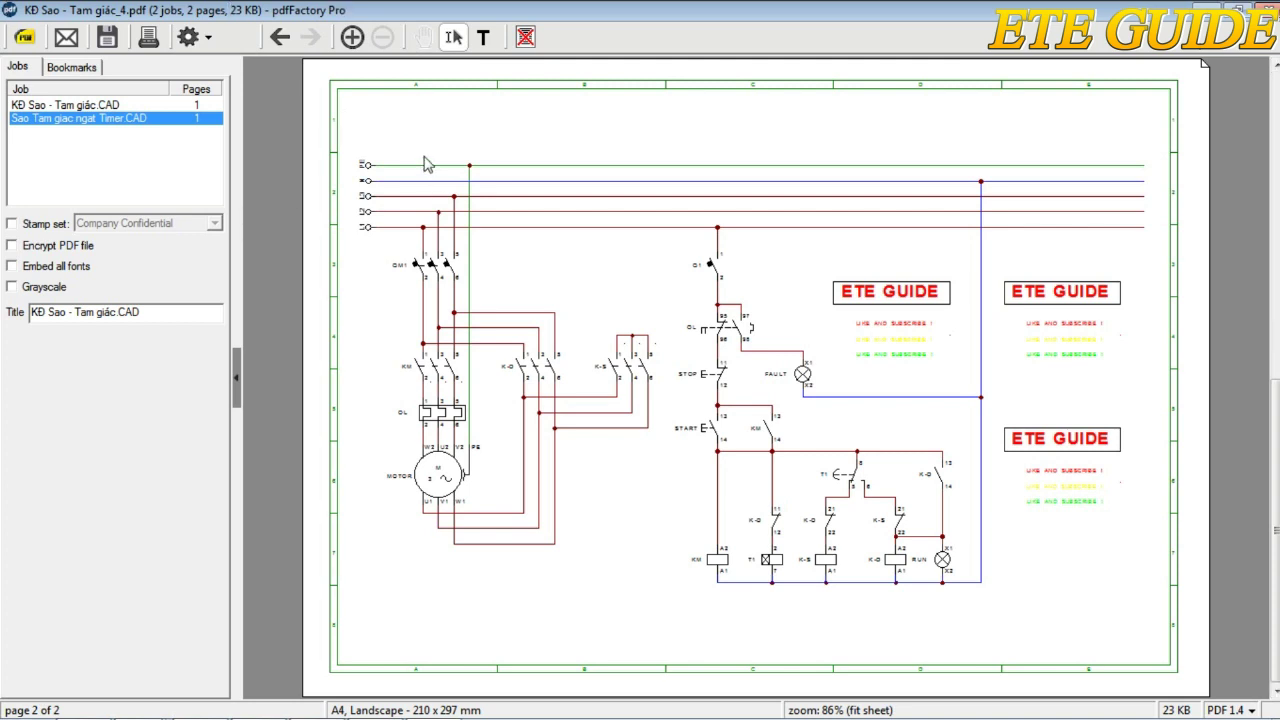
{"action": "left_click", "coordinate": [83, 700]}
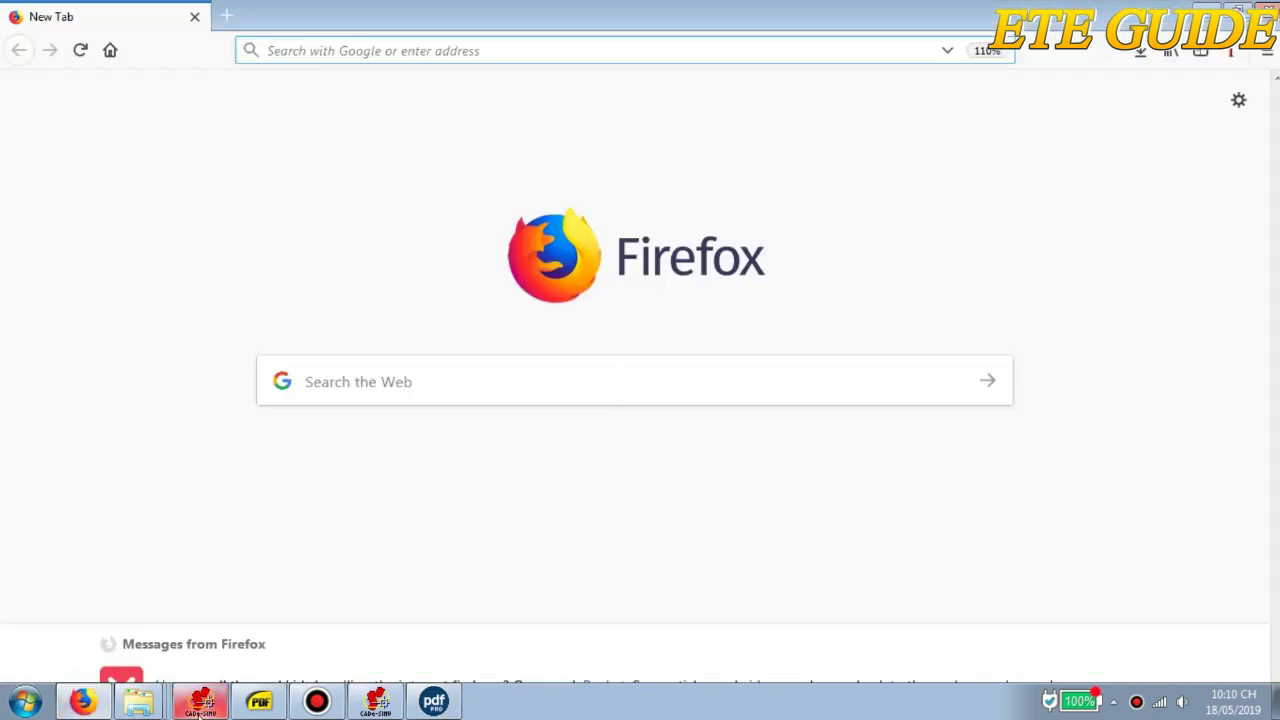
- Switch back to the Sao Tam giac ngat Timer schematic, closing the menus that were opened
{"action": "left_click", "coordinate": [380, 705]}
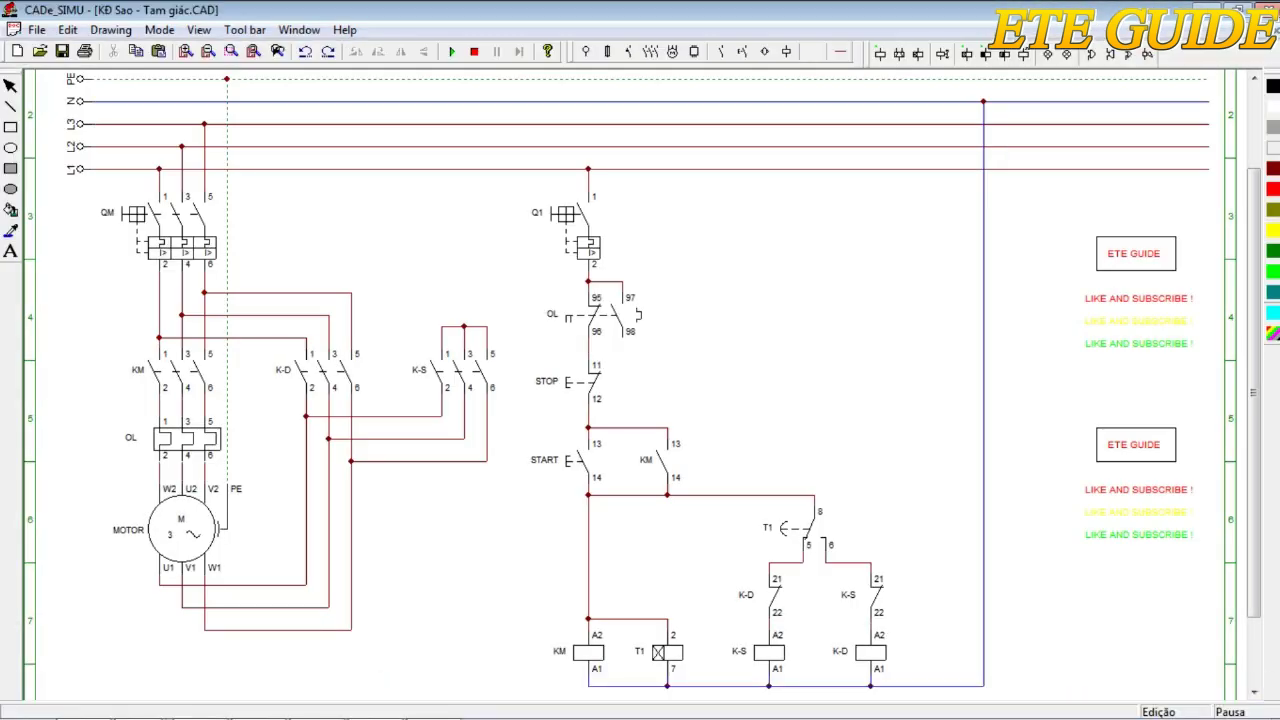
{"action": "left_click", "coordinate": [200, 704]}
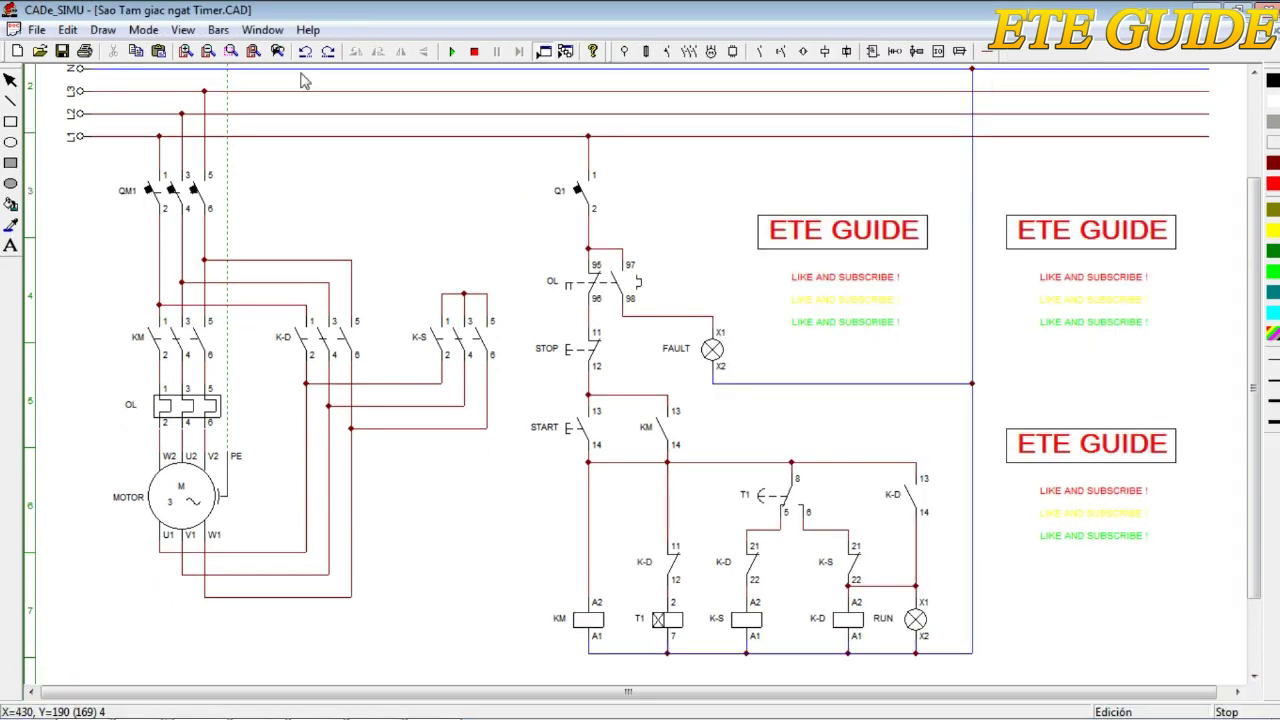
{"action": "left_click", "coordinate": [38, 30]}
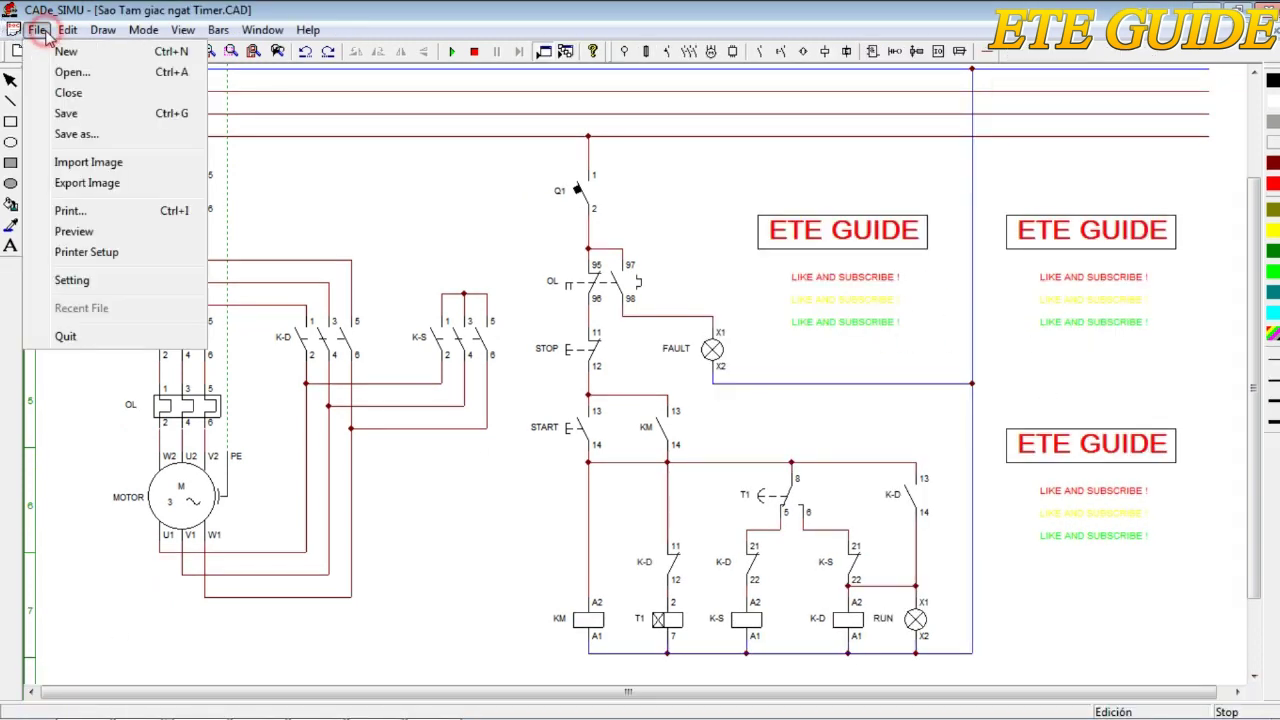
{"action": "left_click", "coordinate": [388, 190]}
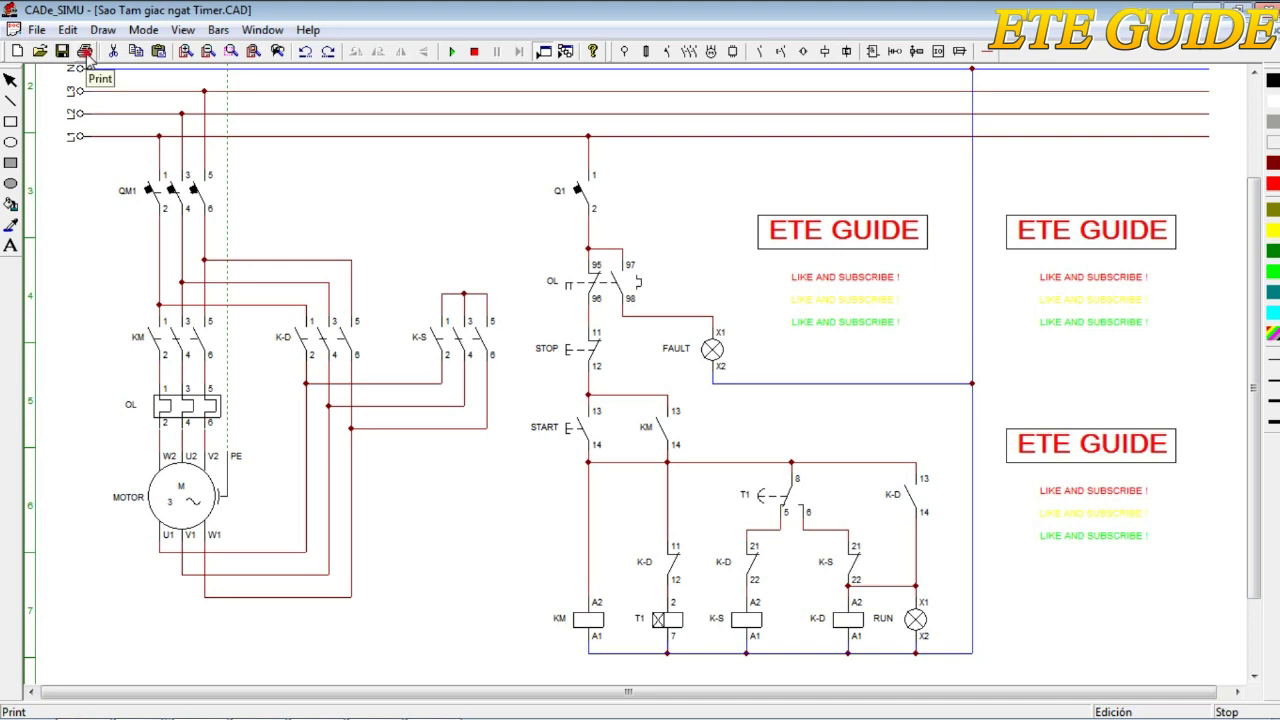
{"action": "left_click", "coordinate": [86, 52]}
{"action": "left_click", "coordinate": [430, 15]}
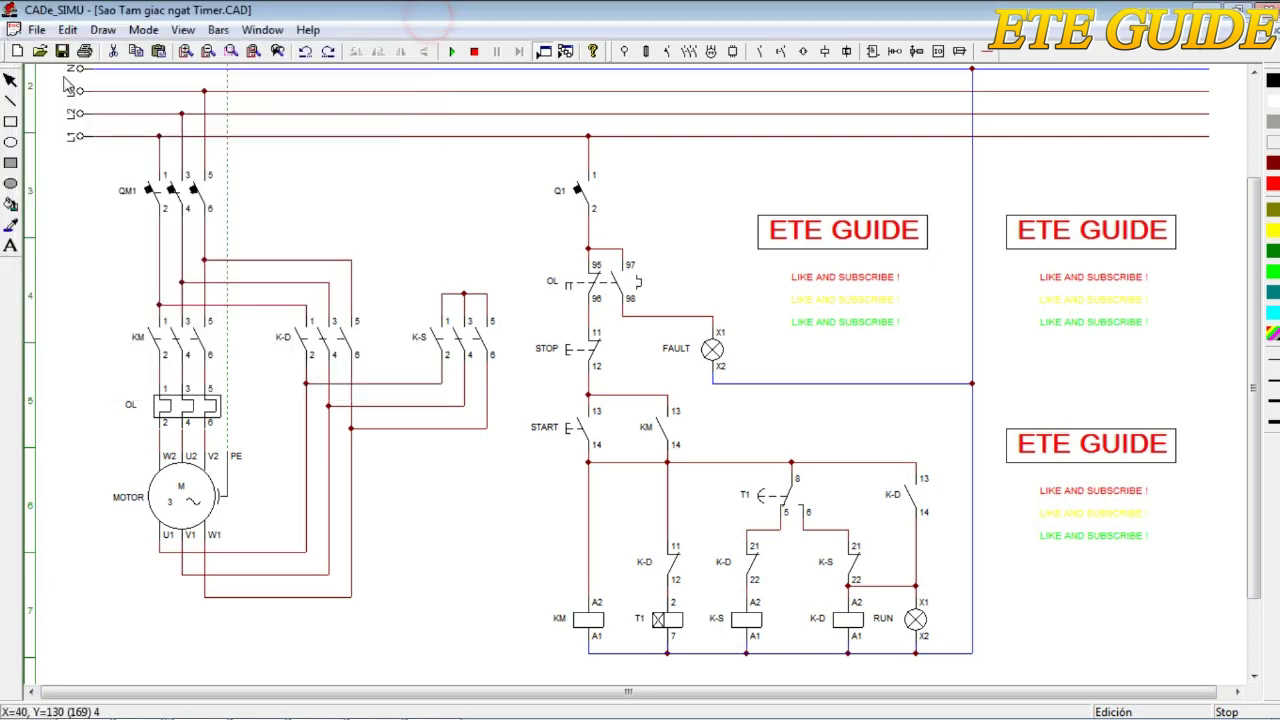
- Open File > Print, cancel without printing, and bring the PDF viewer forward
{"action": "left_click", "coordinate": [38, 30]}
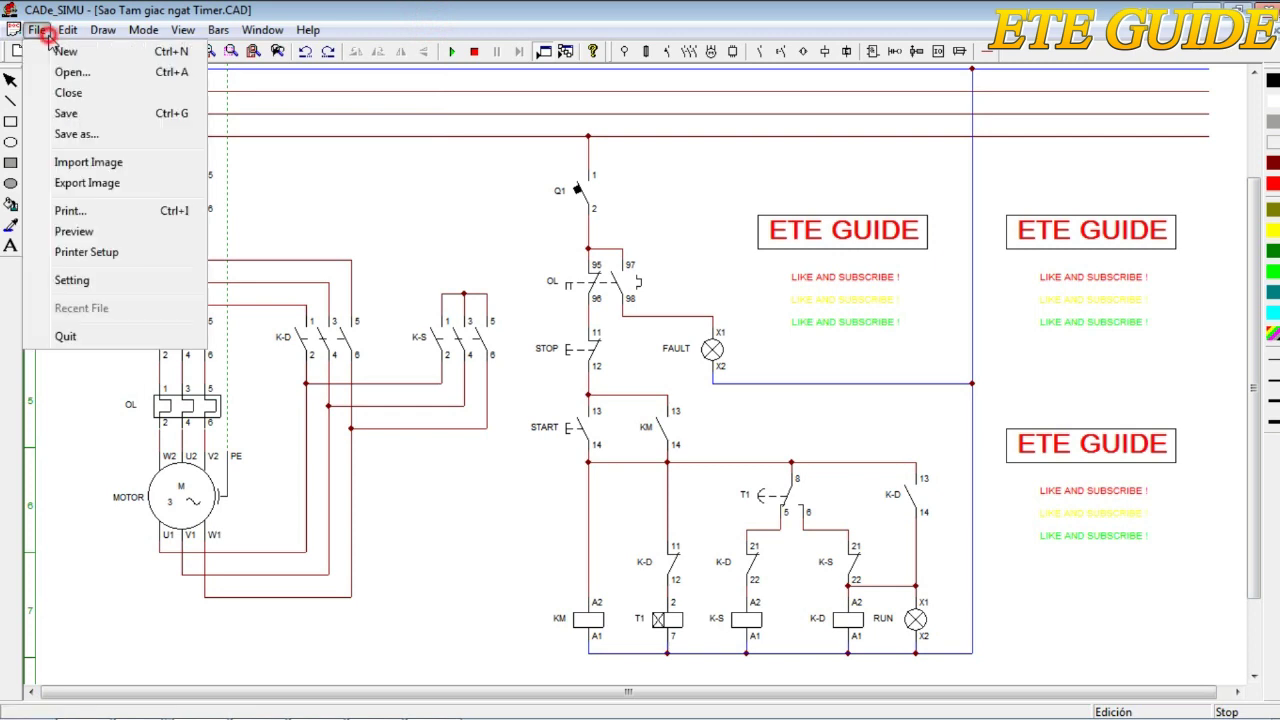
{"action": "left_click", "coordinate": [70, 211]}
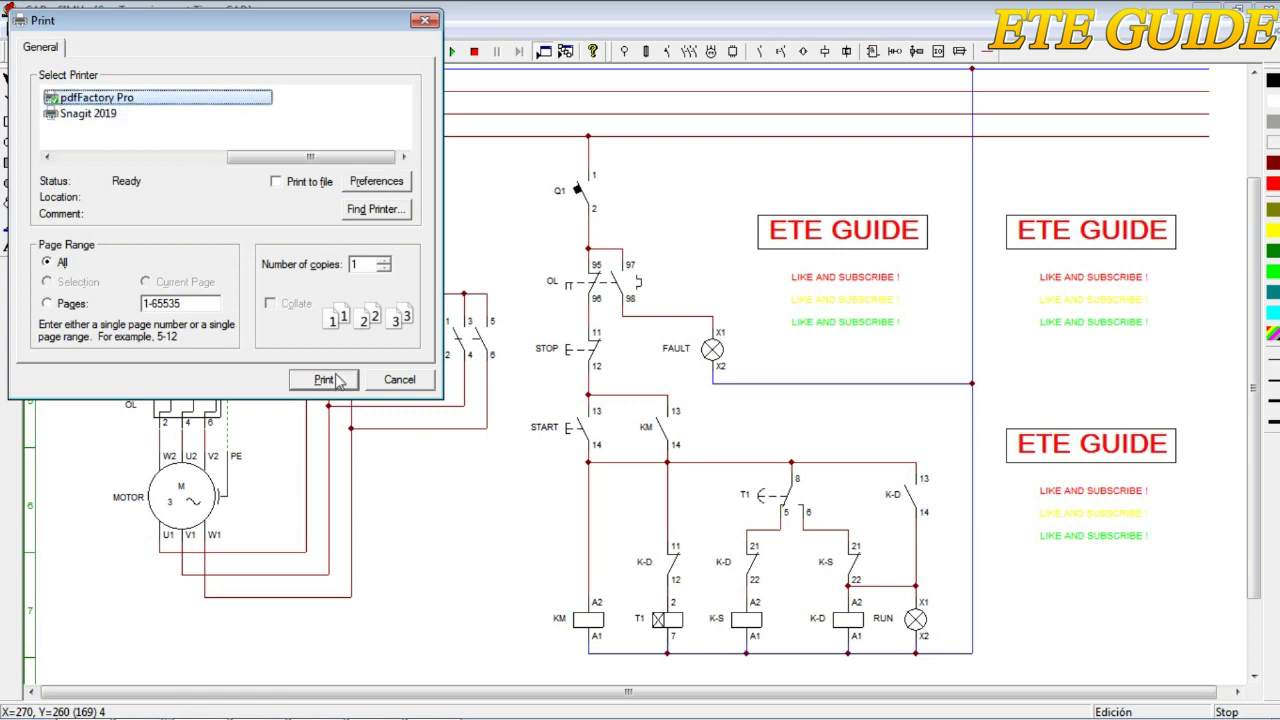
{"action": "left_click", "coordinate": [399, 380]}
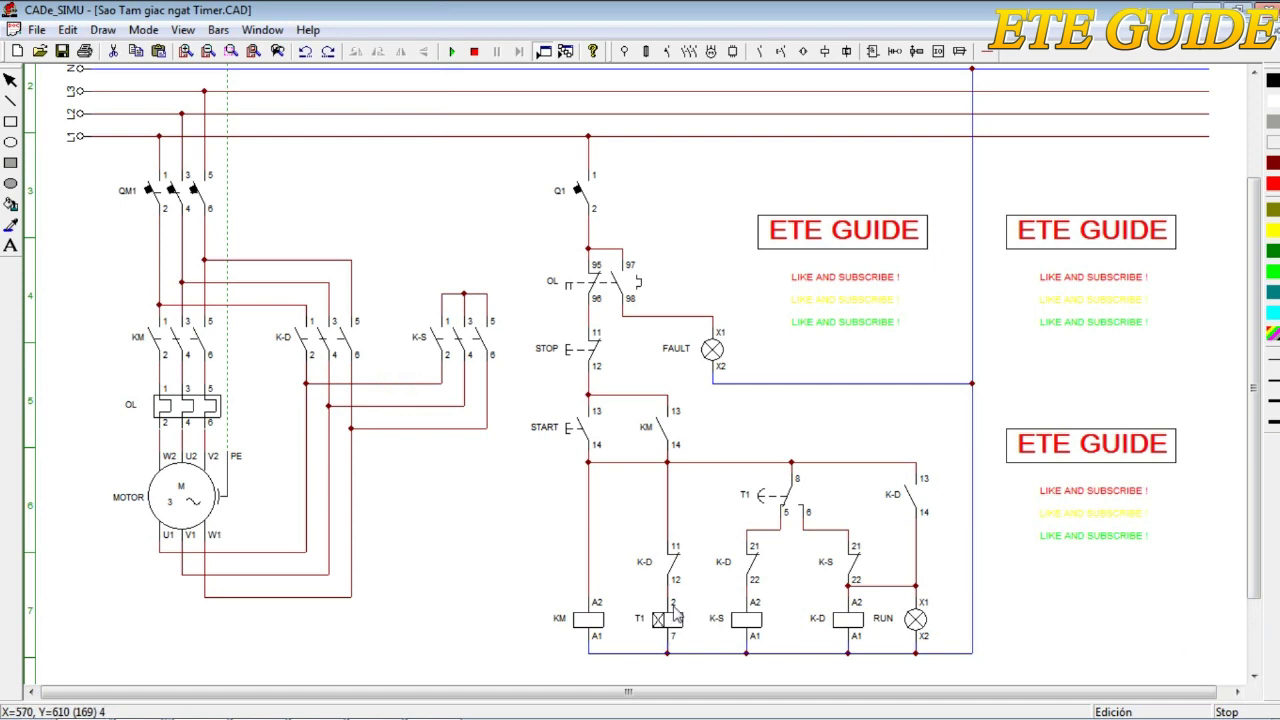
{"action": "left_click", "coordinate": [416, 704]}
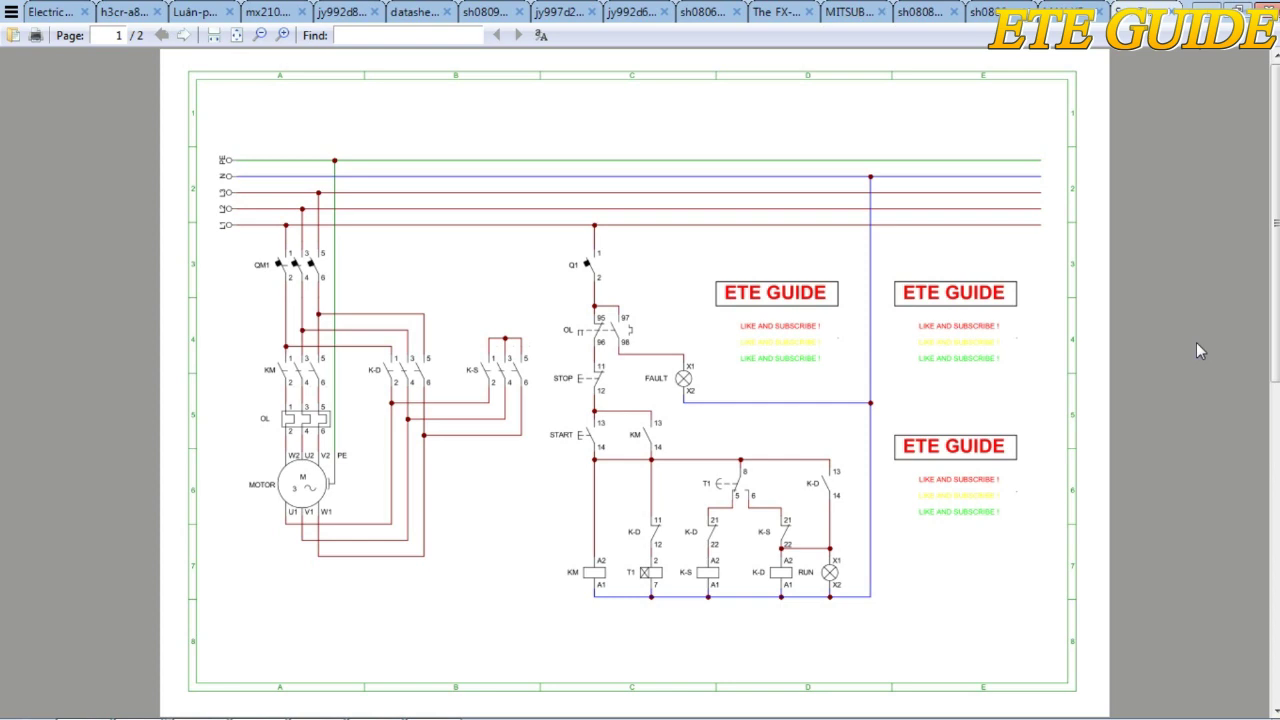
- Scroll the combined PDF from page 1 to page 2 to check both star-delta circuits
{"action": "mouse_move", "coordinate": [1275, 215]}
{"action": "left_mouse_down"}
{"action": "mouse_move", "coordinate": [1277, 565]}
{"action": "mouse_move", "coordinate": [1276, 222]}
{"action": "left_mouse_up"}
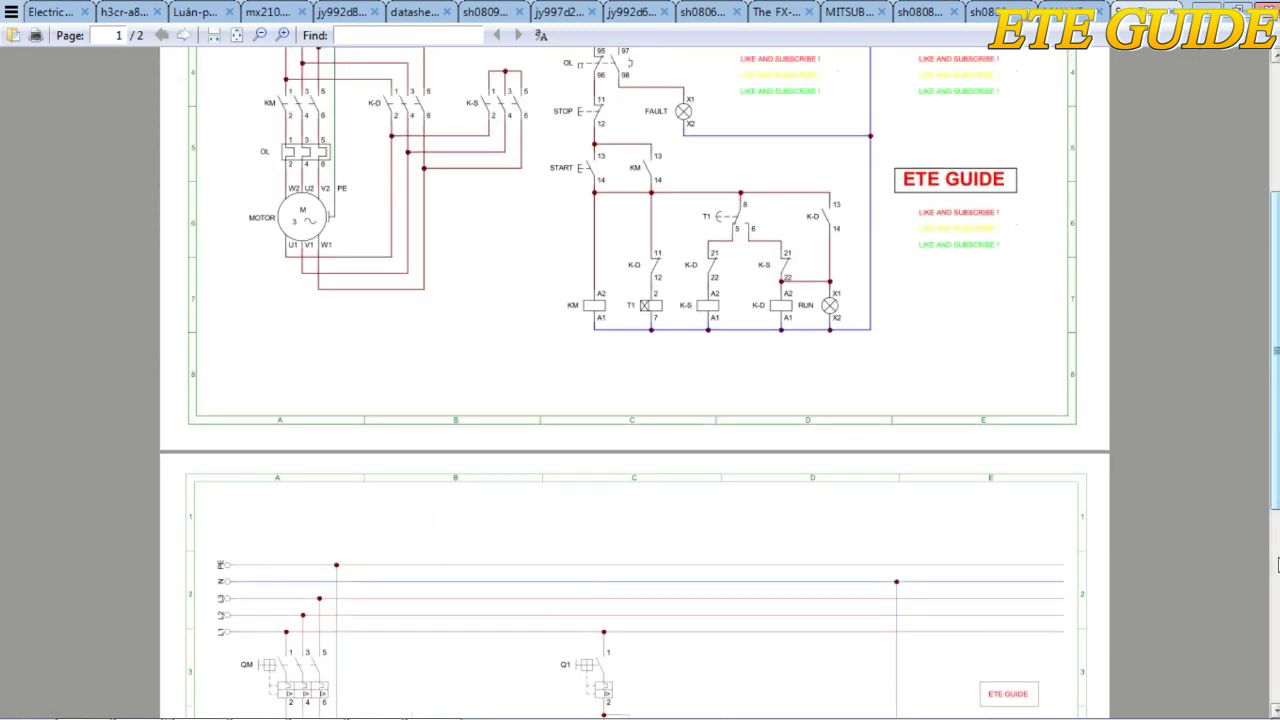